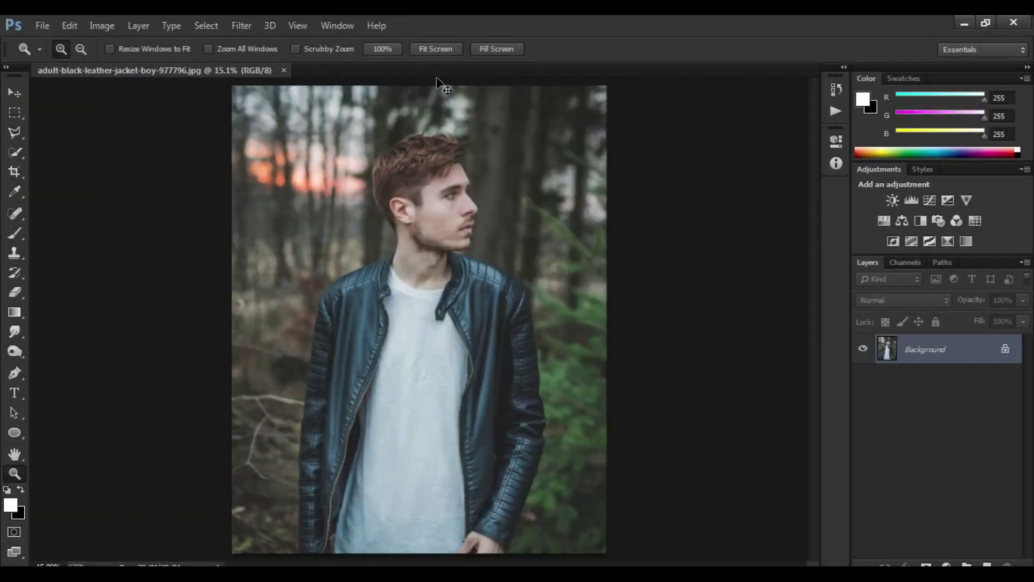
Duplicate the photo and add a Curves adjustment that nudges the white point down slightly
key("ctrl+j")
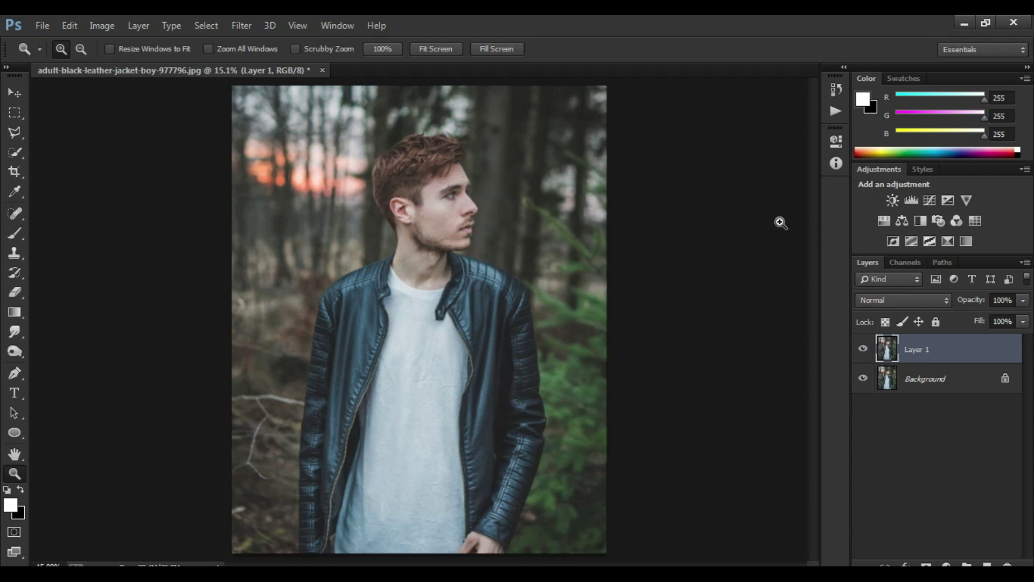
left_click(931, 200)
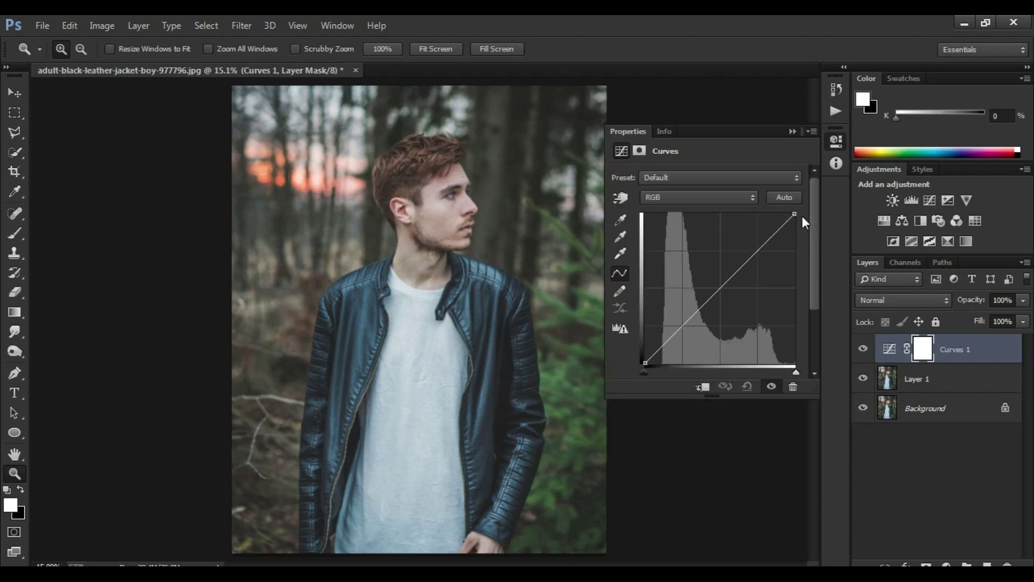
left_click_drag(795, 214, 797, 223)
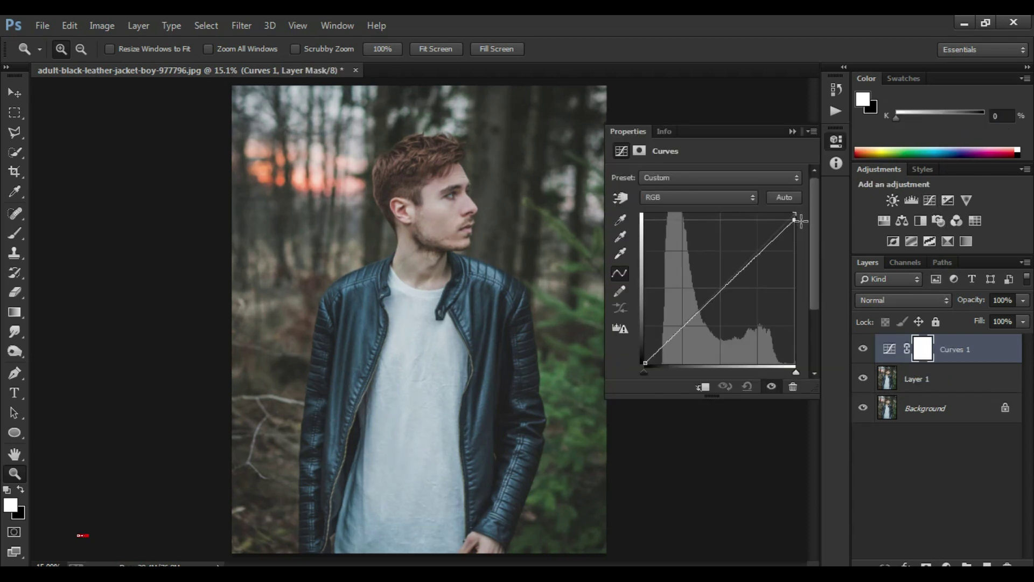
left_click(793, 131)
Flatten all layers into a single background
left_click(940, 383)
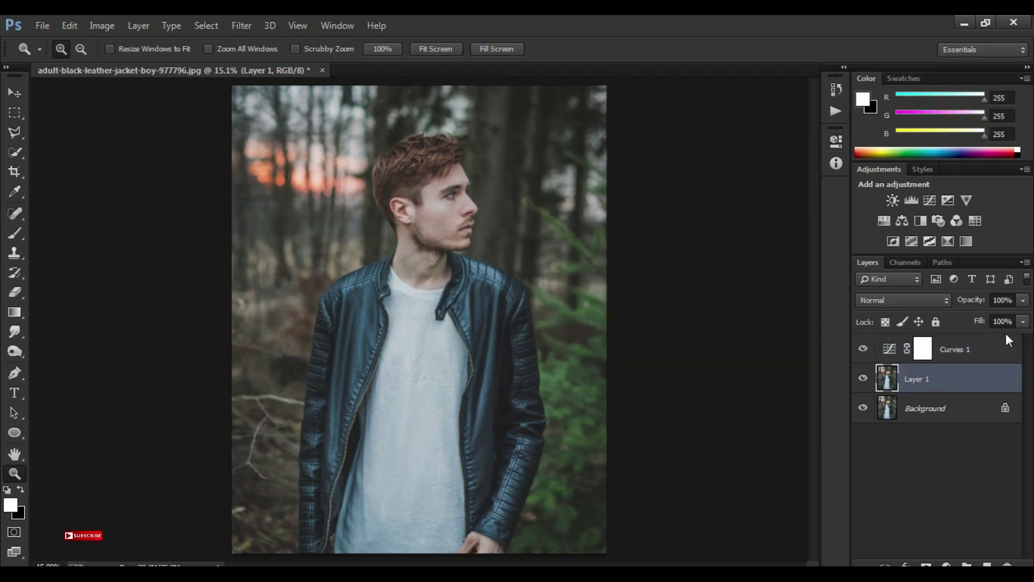
left_click(1002, 350)
left_click(1023, 262)
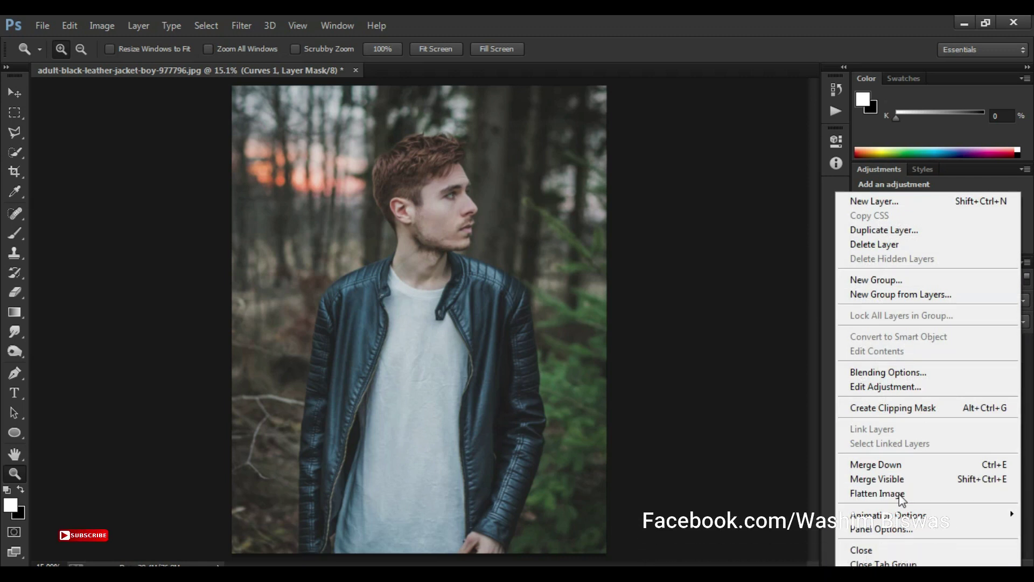
left_click(877, 492)
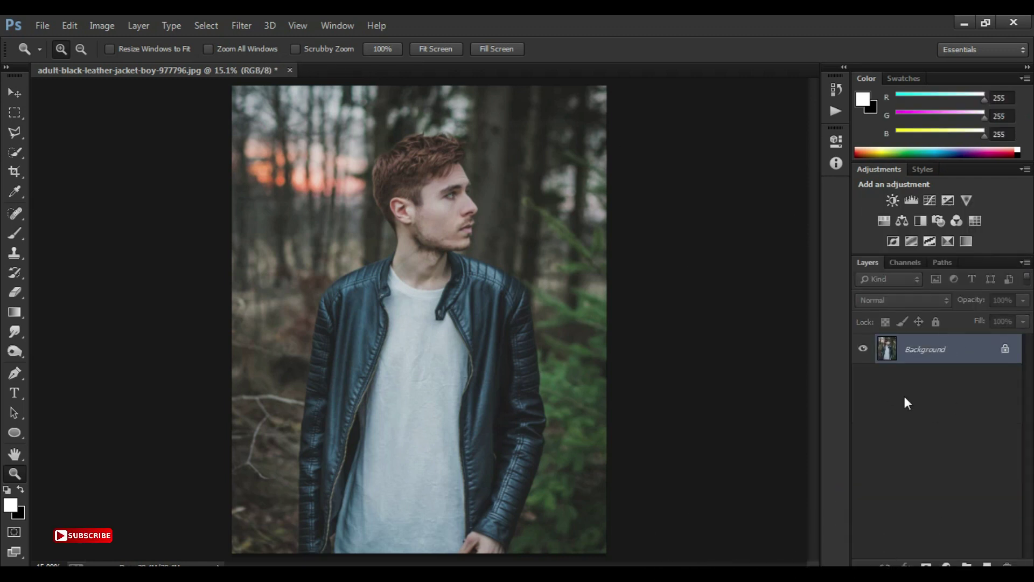
Duplicate the flattened photo, convert the copy to a smart object, and launch Camera Raw Filter
key("ctrl+j")
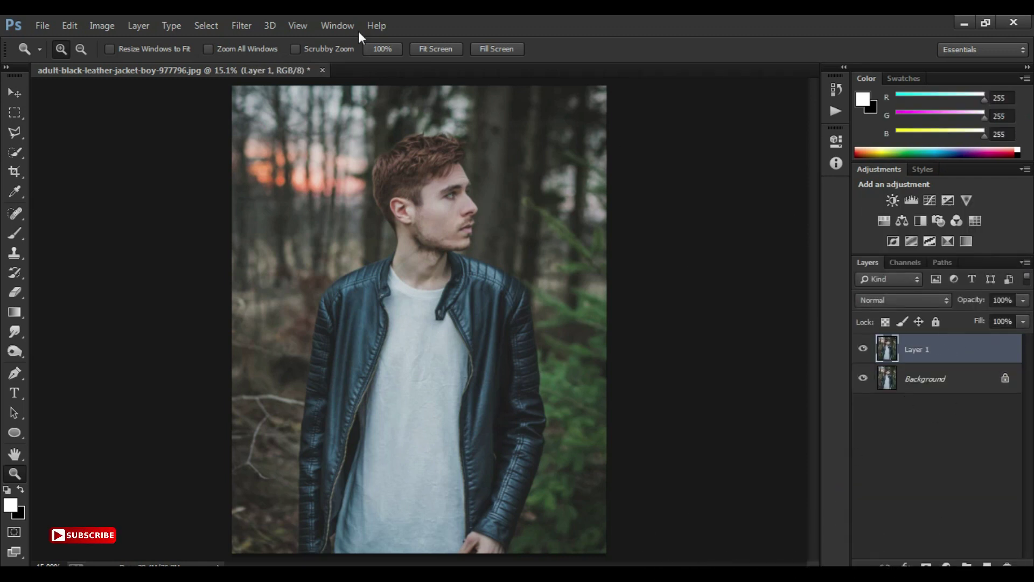
left_click(237, 25)
left_click(335, 65)
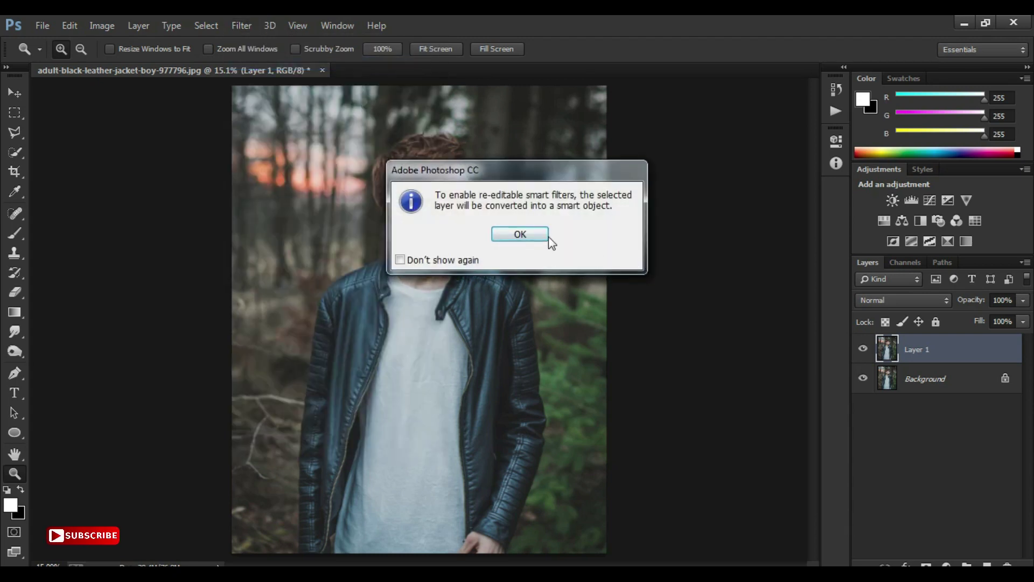
left_click(522, 231)
left_click(241, 25)
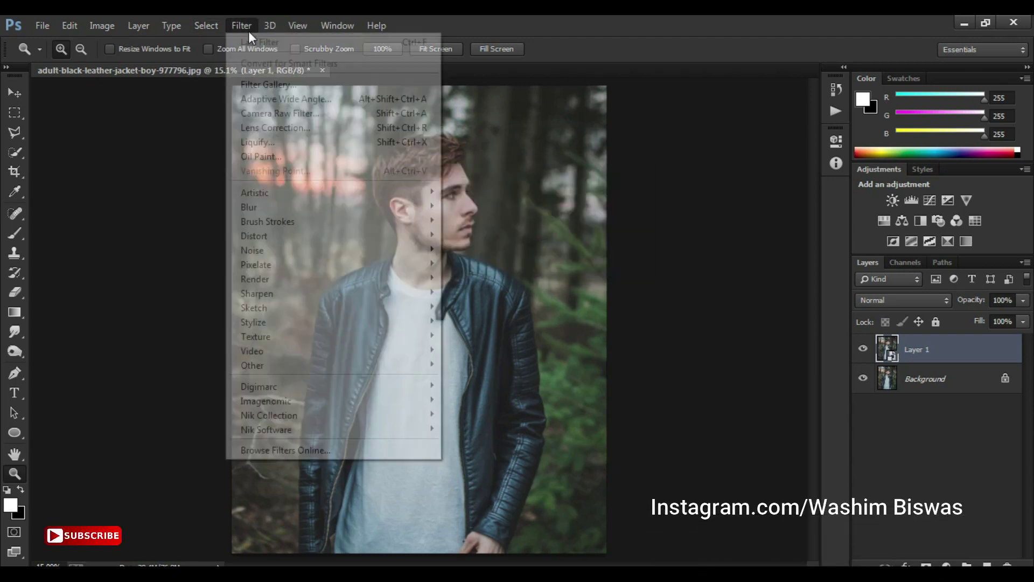
left_click(295, 115)
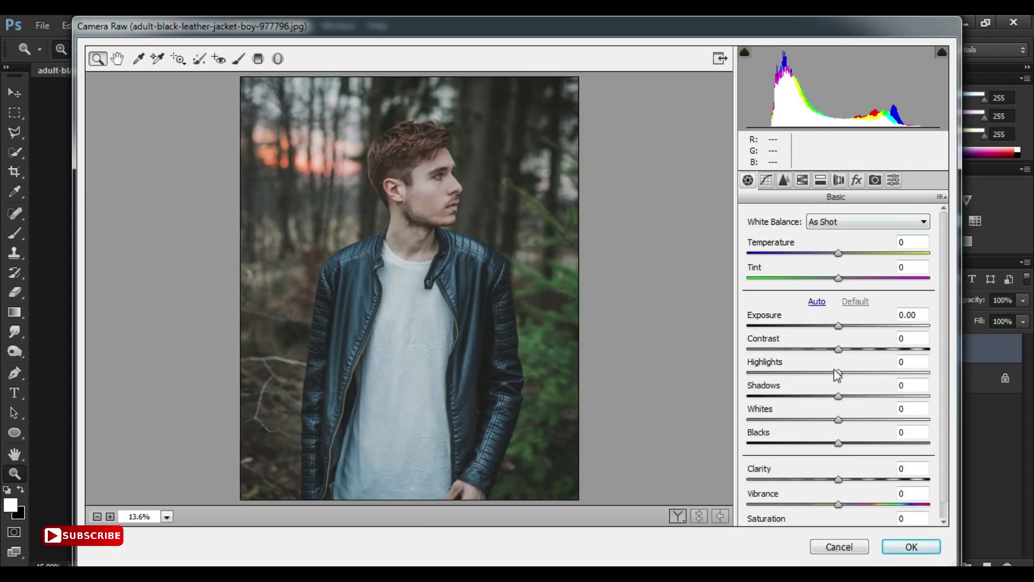
Set Highlights +45 and shift shadows tint plus red, green (+38) and blue (-43) primaries
left_click_drag(835, 372, 878, 371)
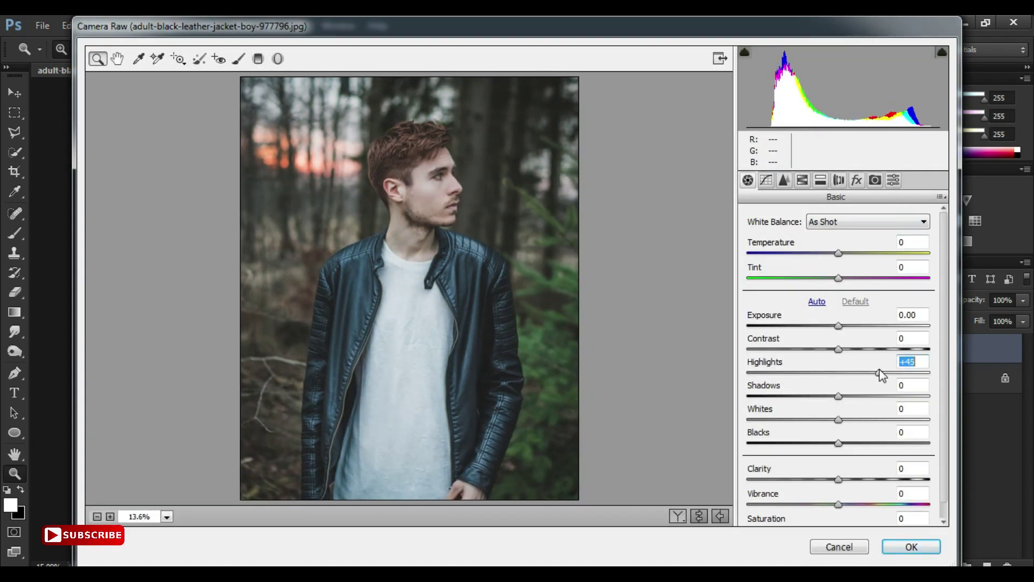
left_click(874, 180)
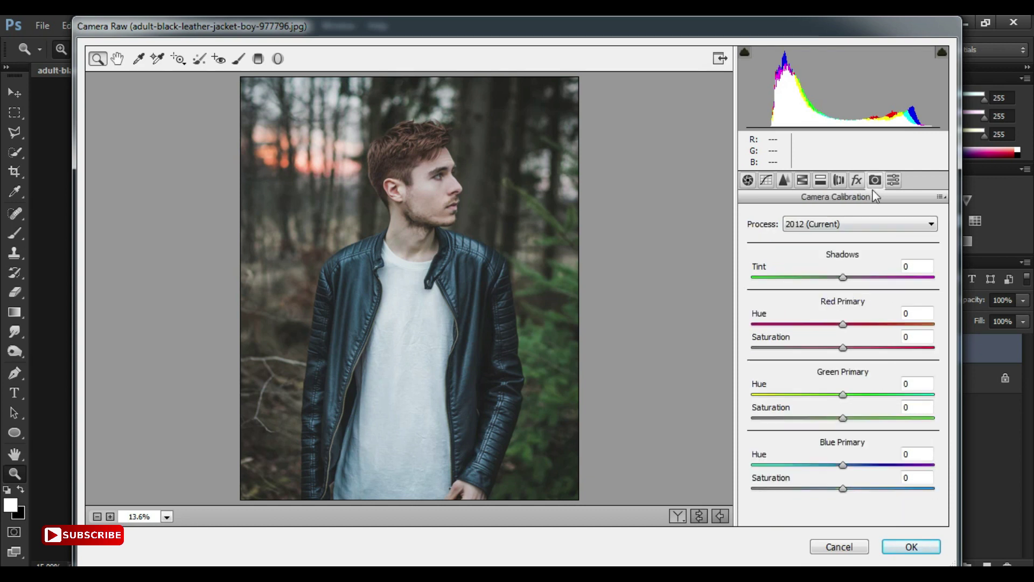
mouse_move(853, 277)
left_mouse_down()
mouse_move(844, 275)
mouse_move(888, 278)
left_mouse_up()
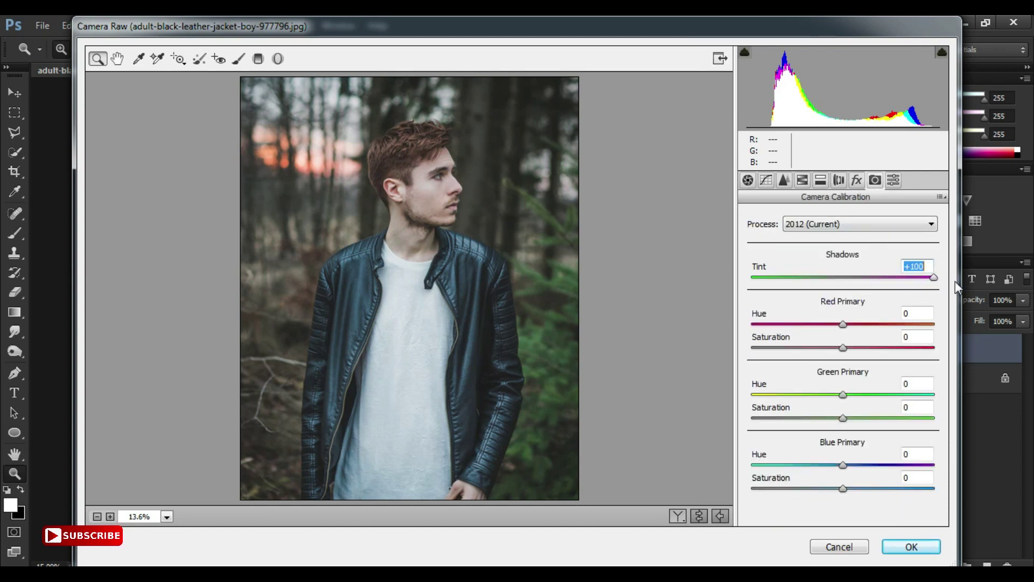
mouse_move(843, 324)
left_mouse_down()
mouse_move(788, 325)
mouse_move(889, 324)
left_mouse_up()
left_click_drag(843, 347, 879, 347)
mouse_move(842, 392)
left_mouse_down()
mouse_move(758, 393)
mouse_move(875, 391)
mouse_move(870, 408)
left_mouse_up()
mouse_move(849, 465)
left_mouse_down()
mouse_move(804, 464)
mouse_move(831, 479)
left_mouse_up()
Add sharpening amount 54 and luminance noise reduction, and lift tone curve Highlights to +20
left_click(784, 180)
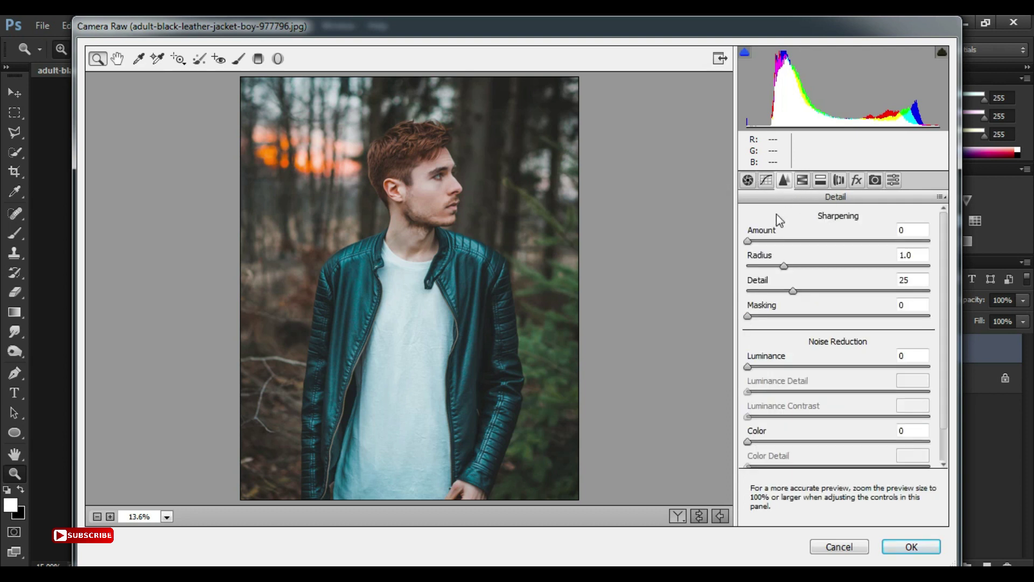
left_click_drag(754, 242, 776, 246)
left_click_drag(808, 249, 816, 249)
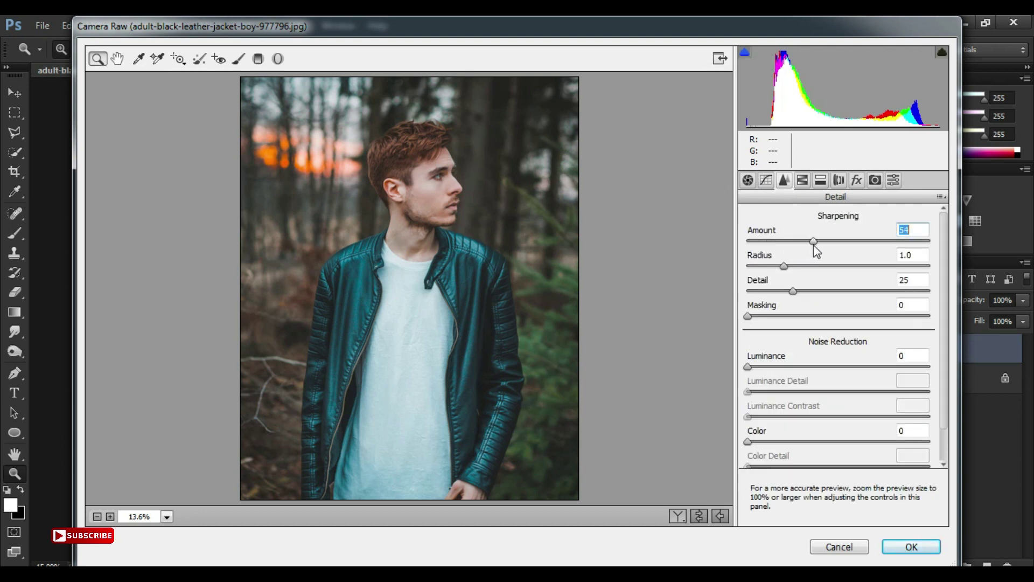
left_click_drag(764, 364, 759, 371)
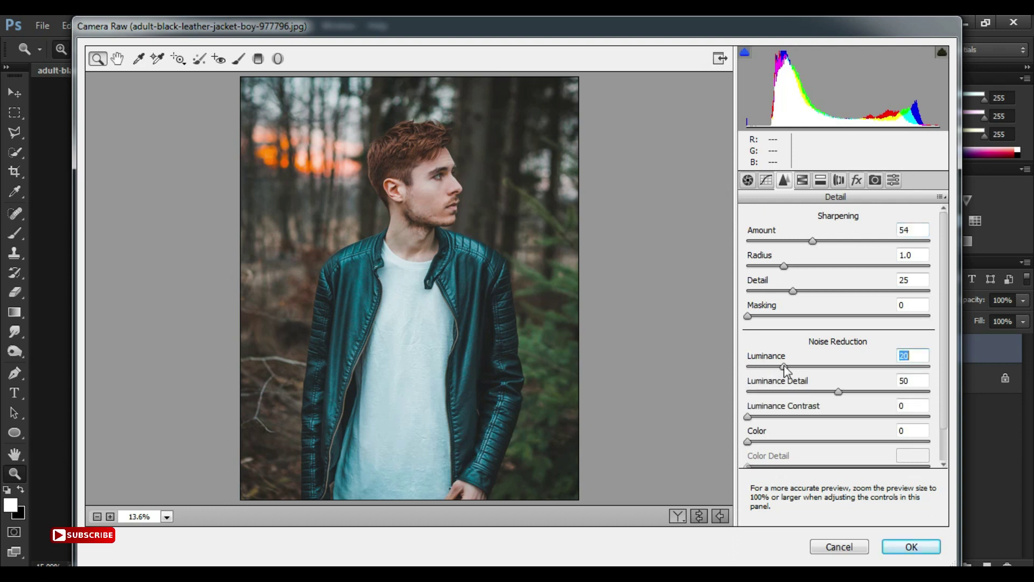
left_click(766, 180)
mouse_move(835, 451)
left_mouse_down()
mouse_move(814, 451)
mouse_move(847, 450)
left_mouse_up()
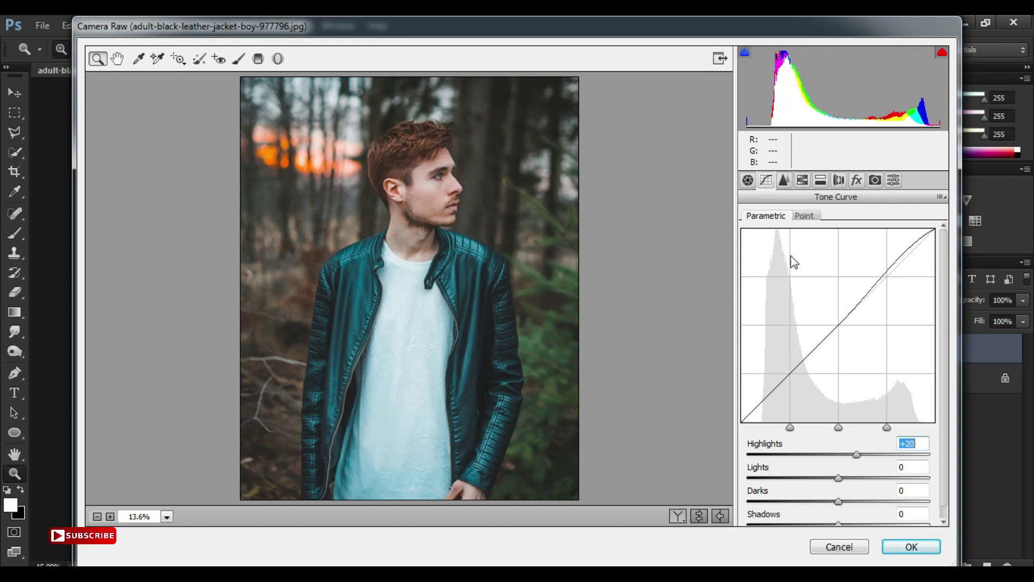
Set Exposure +0.15, Contrast +19, Shadows +35, Whites -24, Blacks -26 and Clarity +13
left_click(753, 182)
left_click(838, 325)
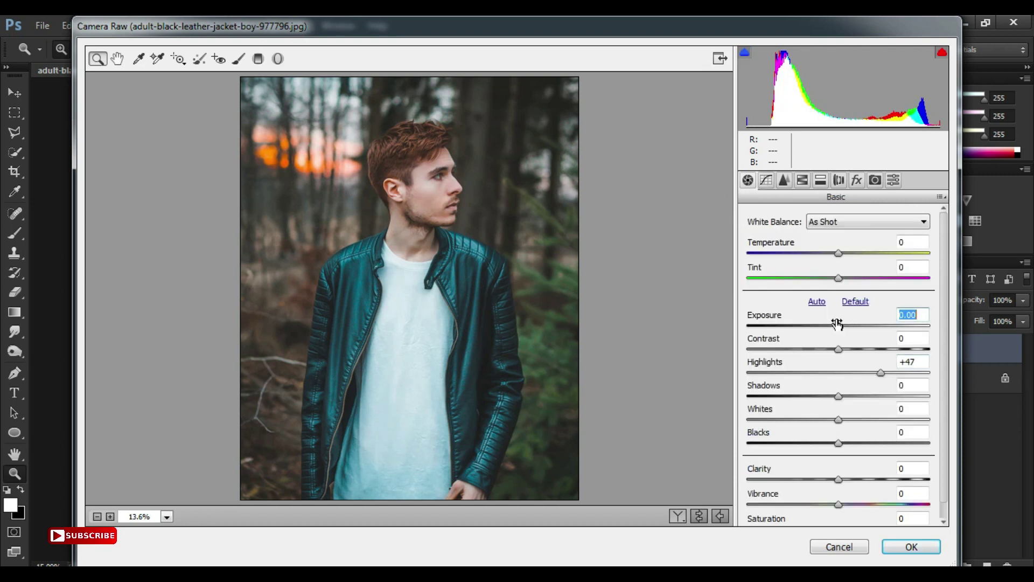
left_click_drag(838, 323, 856, 348)
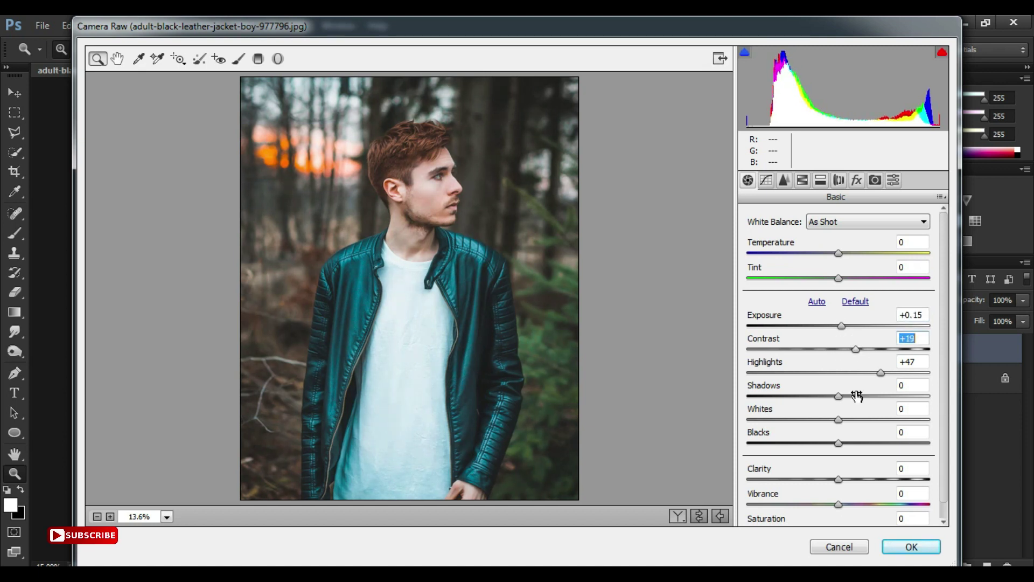
mouse_move(838, 443)
left_mouse_down()
mouse_move(818, 447)
mouse_move(830, 424)
mouse_move(815, 427)
mouse_move(849, 397)
mouse_move(862, 402)
left_mouse_up()
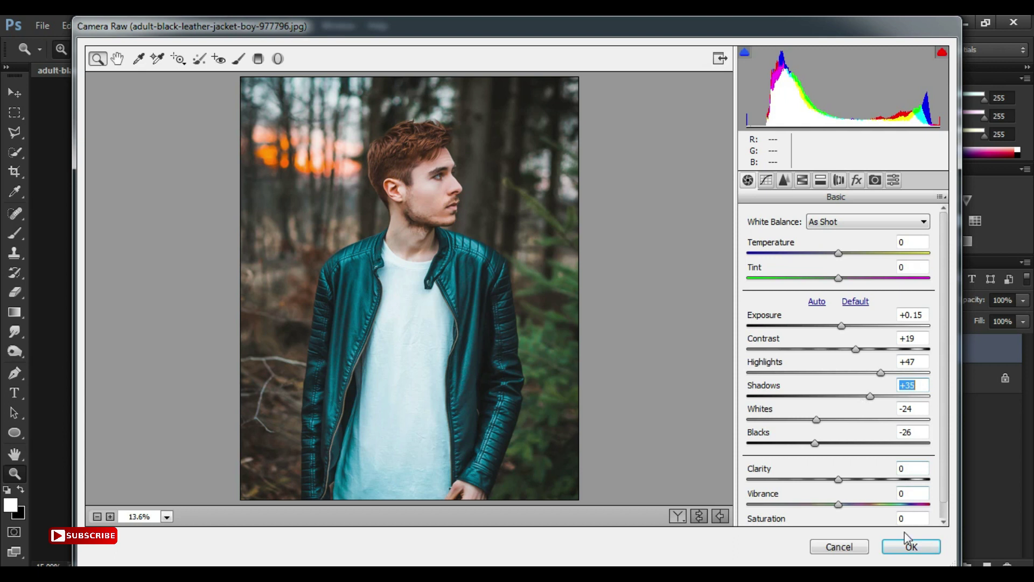
mouse_move(839, 478)
left_mouse_down()
mouse_move(867, 477)
mouse_move(839, 488)
mouse_move(852, 488)
left_mouse_up()
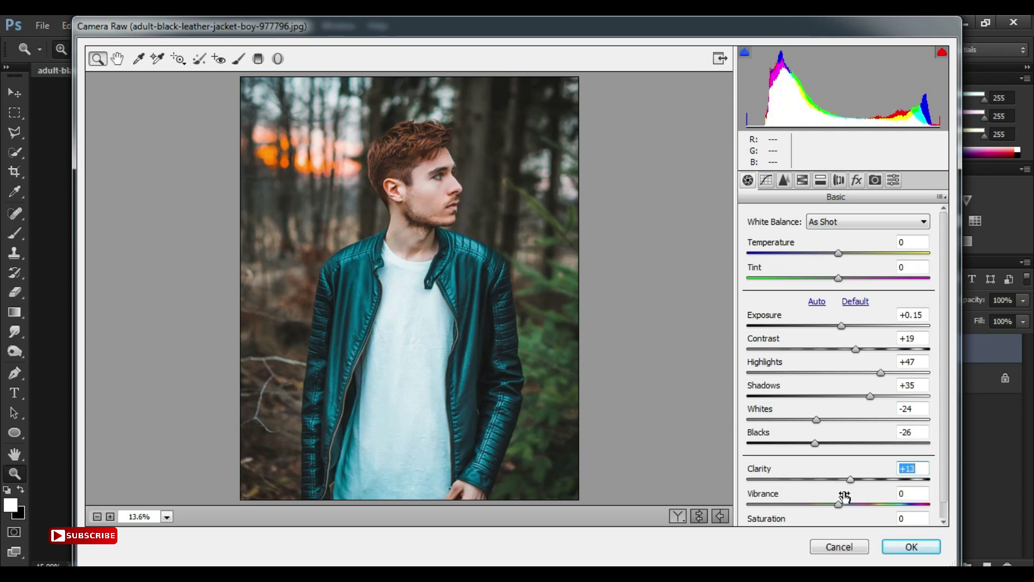
scroll(844, 495, "down", 1)
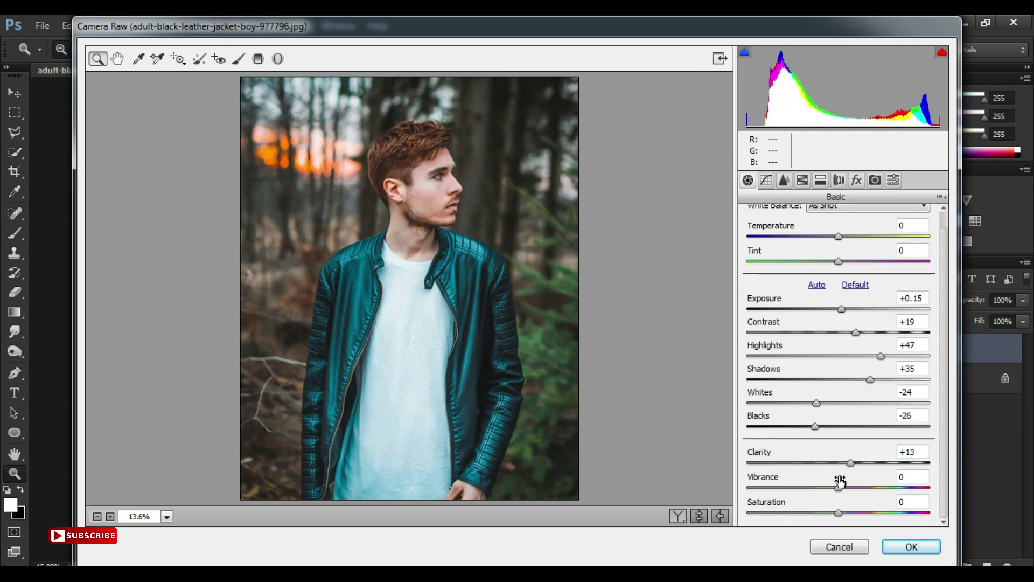
Set Greens saturation to 69, shift the greens' hue, and brighten oranges and yellows
key("ctrl+alt+4")
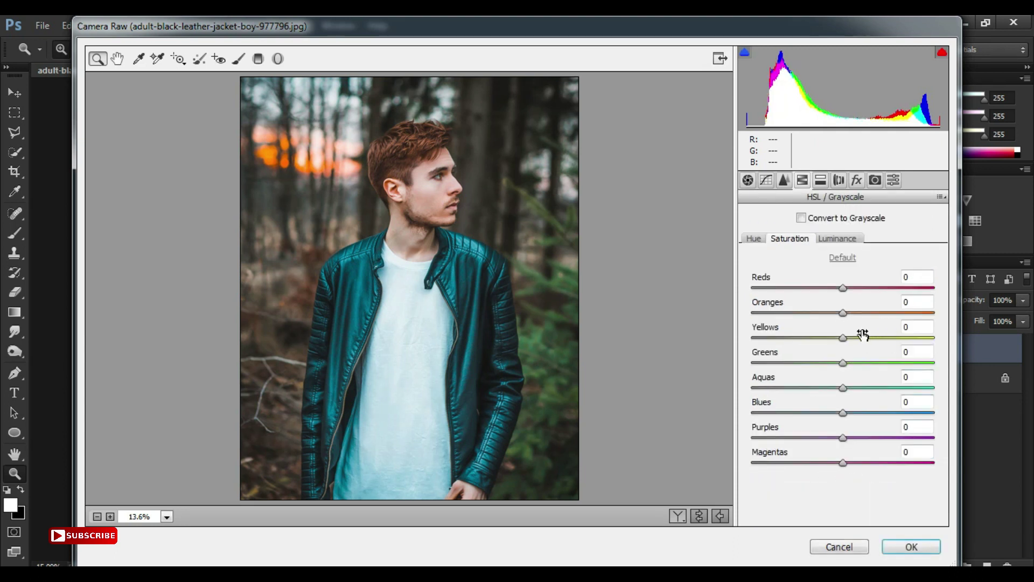
type("69")
key("Return")
left_click(761, 242)
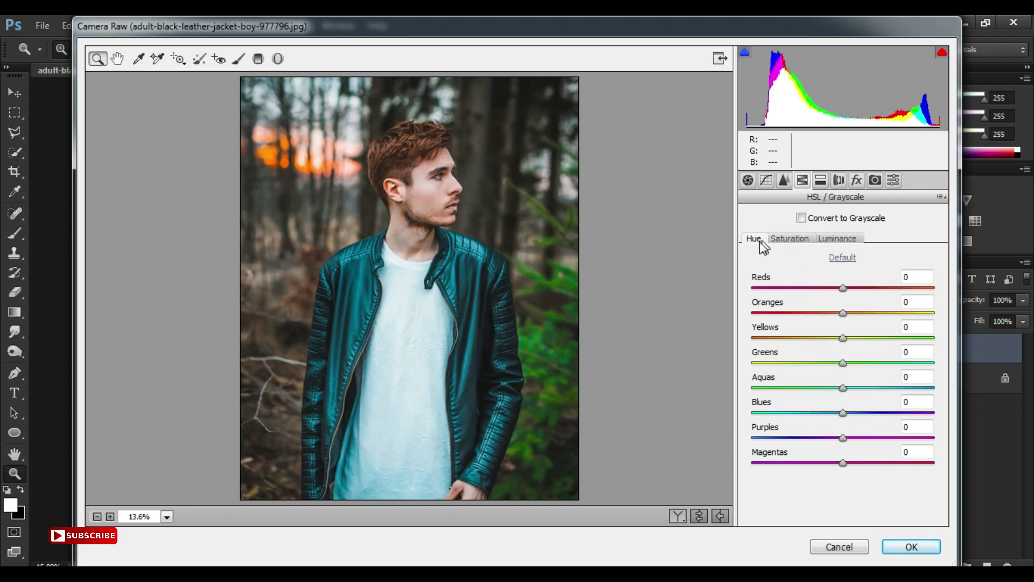
mouse_move(830, 364)
left_mouse_down()
mouse_move(875, 362)
mouse_move(791, 343)
left_mouse_up()
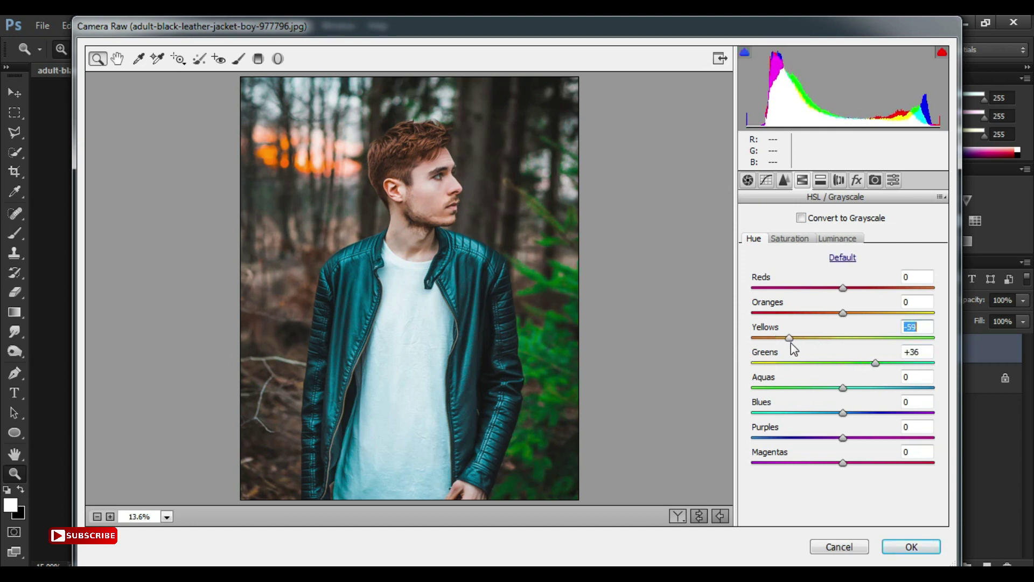
left_click(825, 240)
mouse_move(843, 313)
left_mouse_down()
mouse_move(854, 312)
mouse_move(857, 288)
left_mouse_up()
mouse_move(843, 338)
left_mouse_down()
mouse_move(873, 313)
mouse_move(847, 314)
mouse_move(845, 304)
left_mouse_up()
left_click(802, 241)
left_click(754, 238)
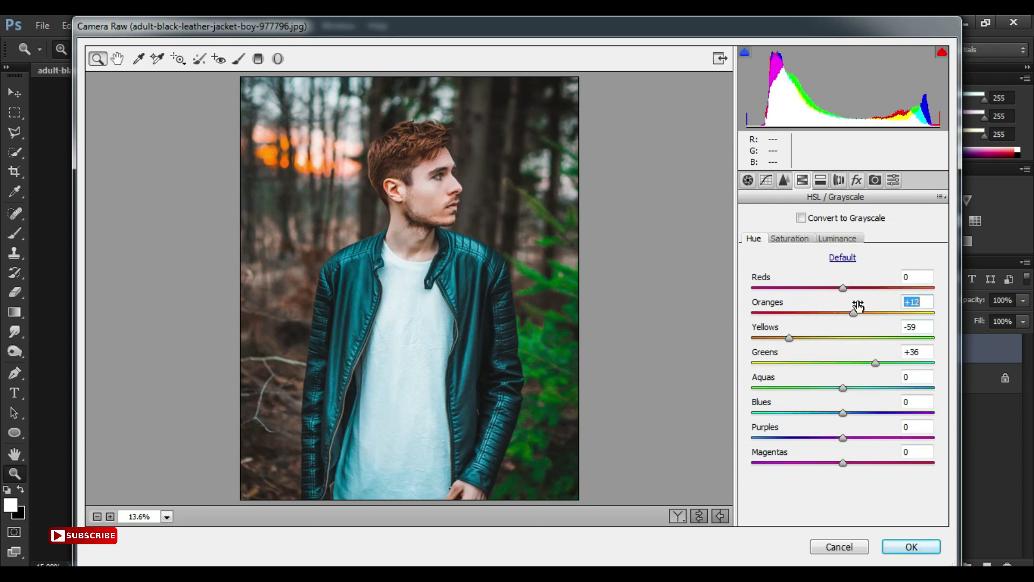
Warm the white balance slightly, increase sharpening, and apply the Camera Raw grade
left_click(748, 181)
left_click_drag(838, 237, 844, 261)
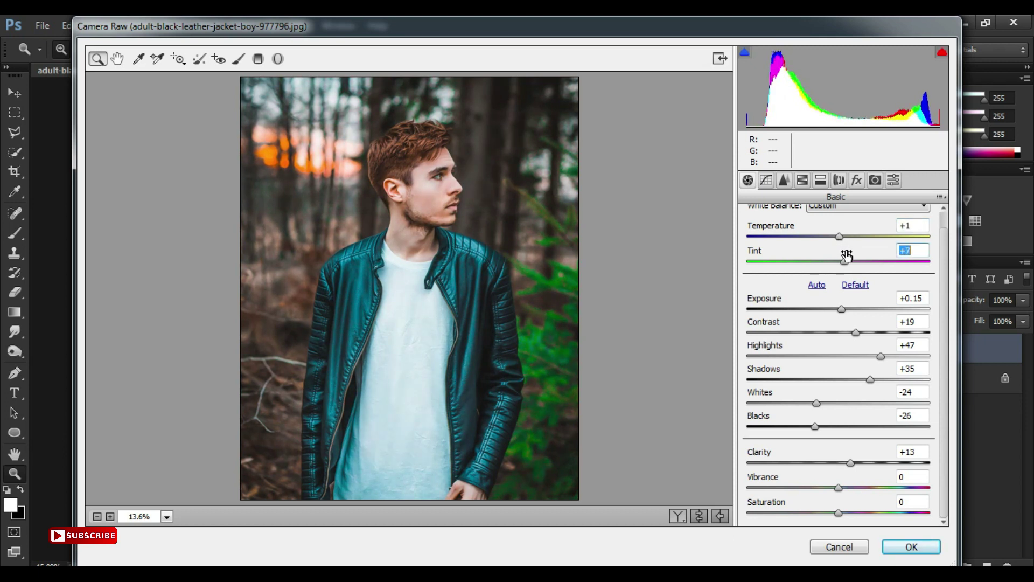
left_click(786, 181)
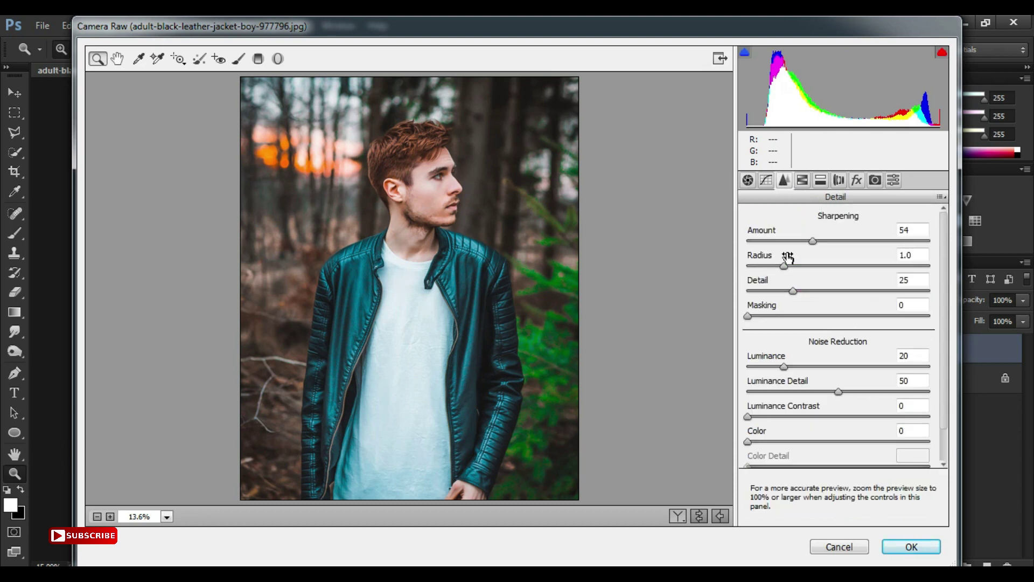
left_click_drag(818, 247, 842, 245)
left_click(911, 546)
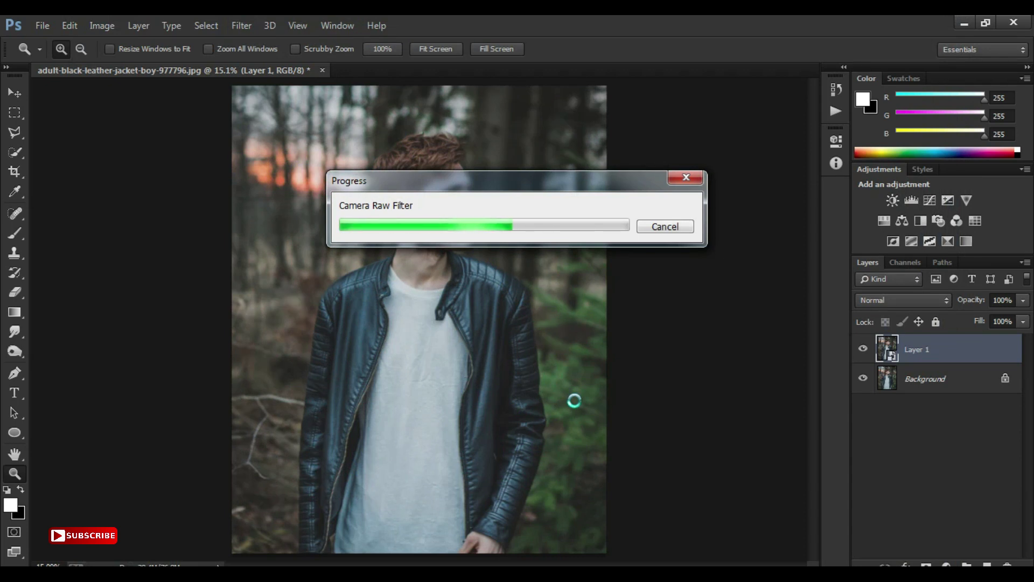
Compare the graded layer against the original, then merge the visible layers
left_click(861, 346)
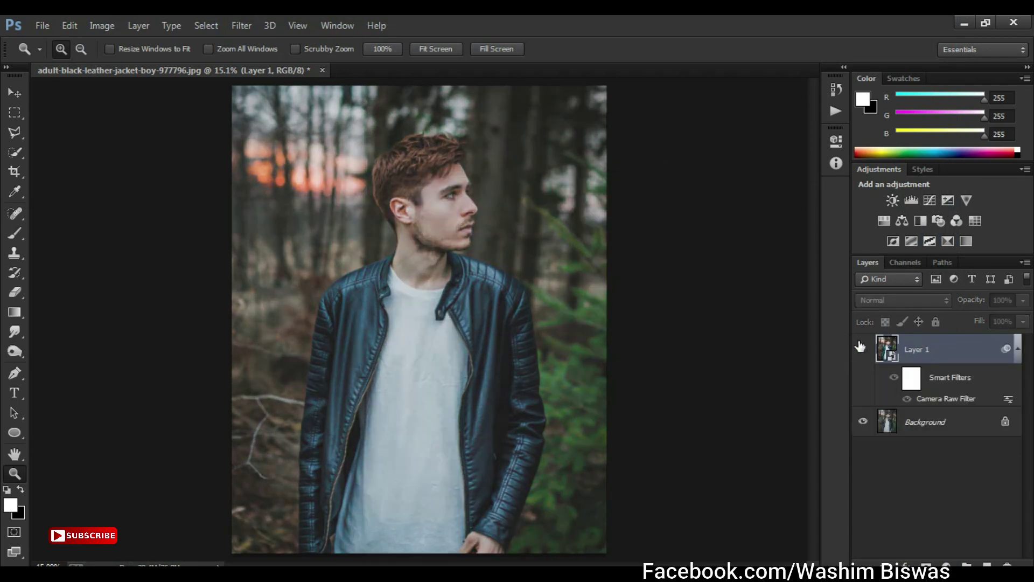
left_click(860, 346)
left_click(860, 346)
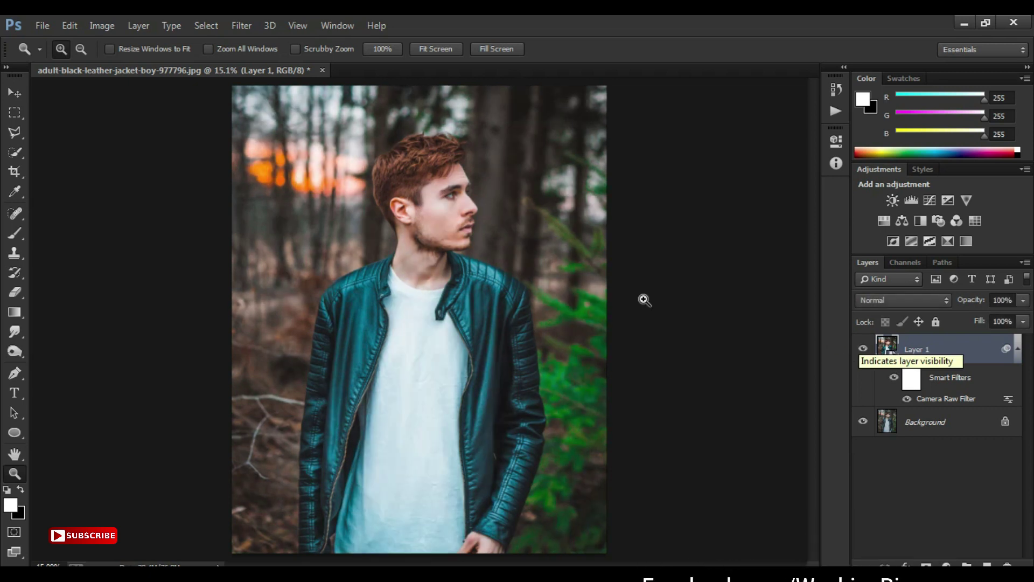
left_click(1021, 262)
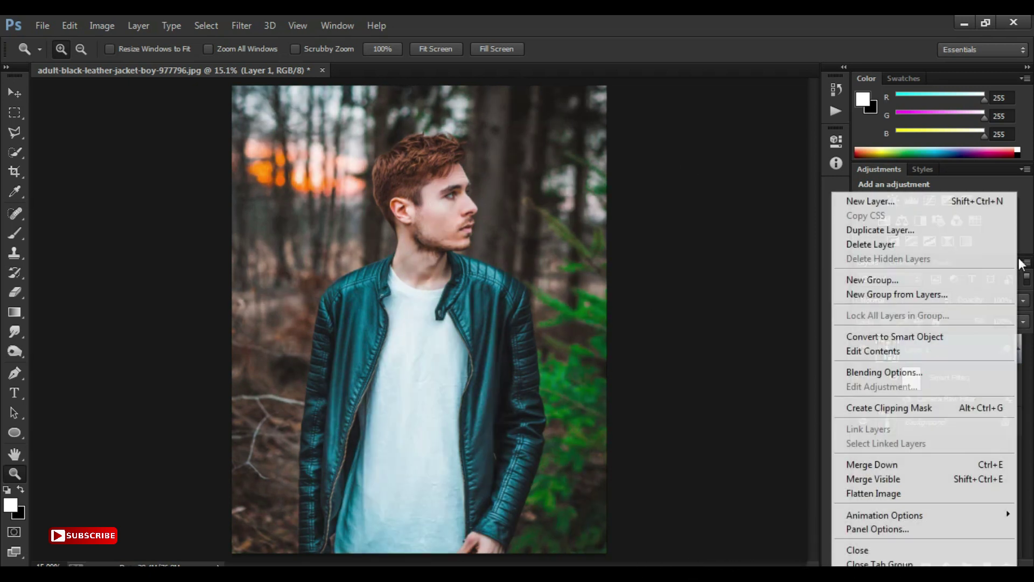
left_click(899, 481)
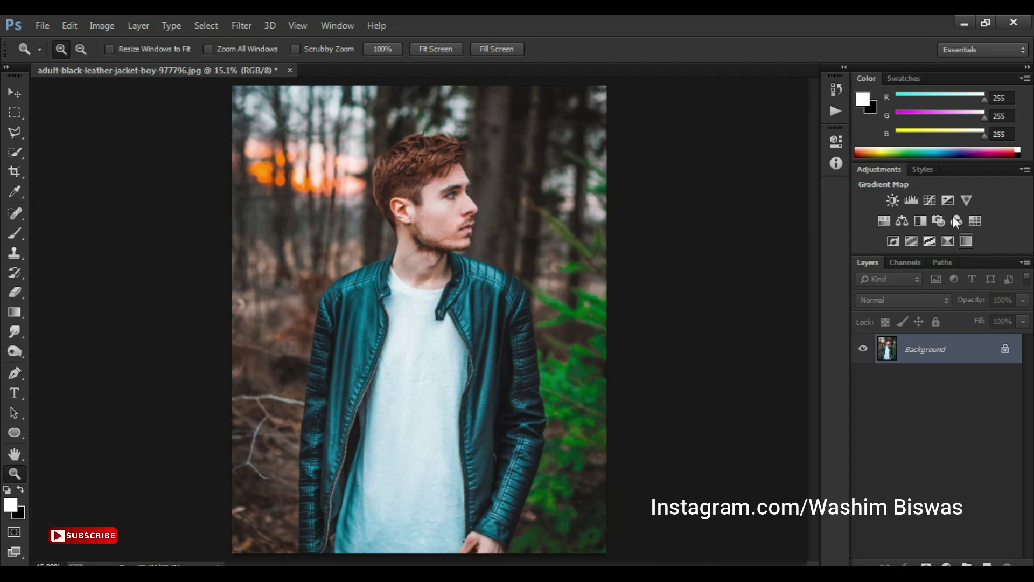
Add a +0.17 Exposure adjustment and flatten the image
left_click(951, 200)
left_click(708, 218)
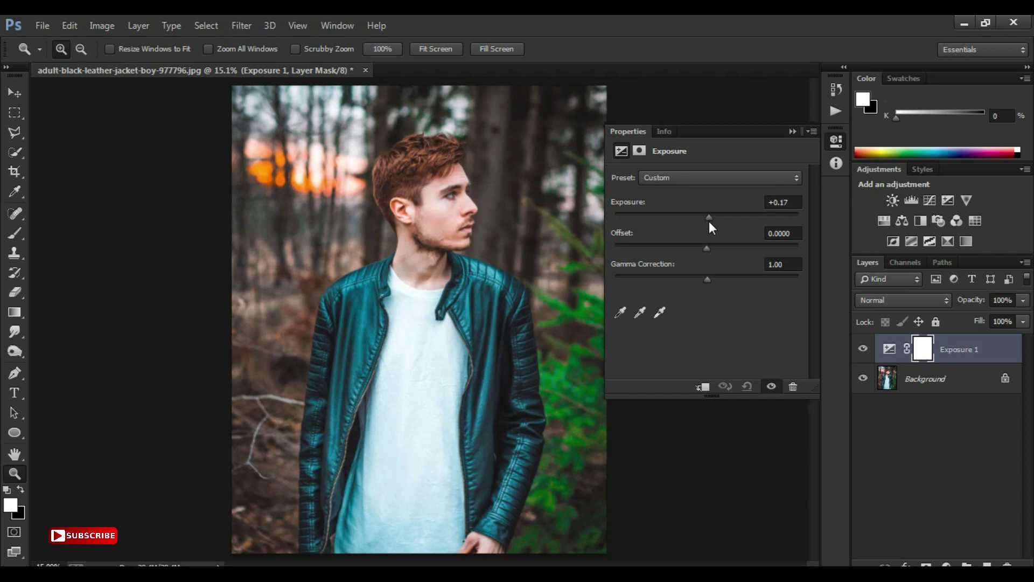
left_click(791, 130)
left_click(1023, 263)
left_click(924, 494)
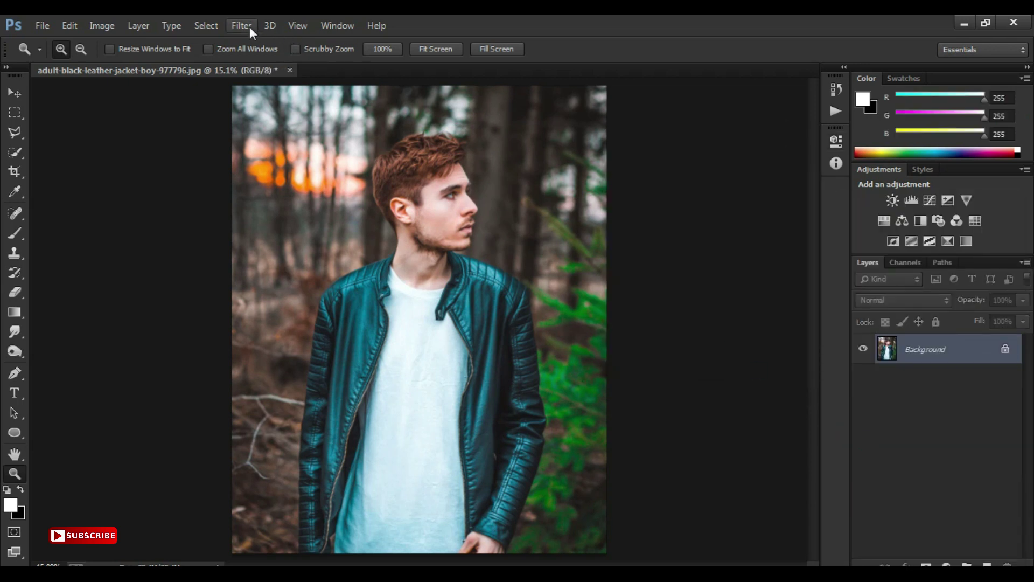
left_click(245, 26)
Apply Color Efex Pro 4's White Neutralizer at 21% whole image and 25% whites
left_click(477, 415)
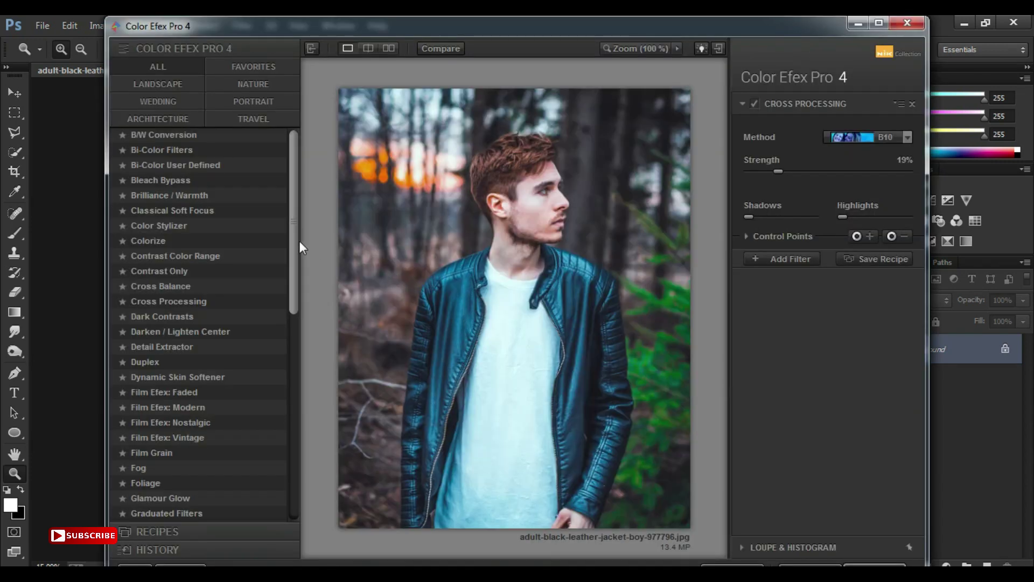
left_click_drag(293, 231, 293, 434)
left_click(156, 499)
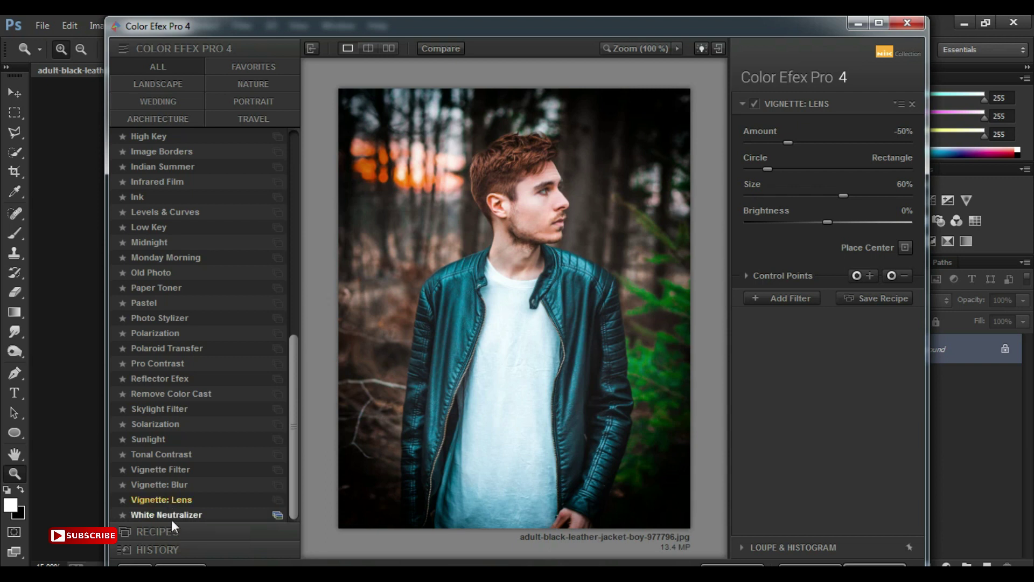
left_click(171, 518)
mouse_move(796, 171)
left_mouse_down()
mouse_move(781, 171)
mouse_move(789, 197)
left_mouse_up()
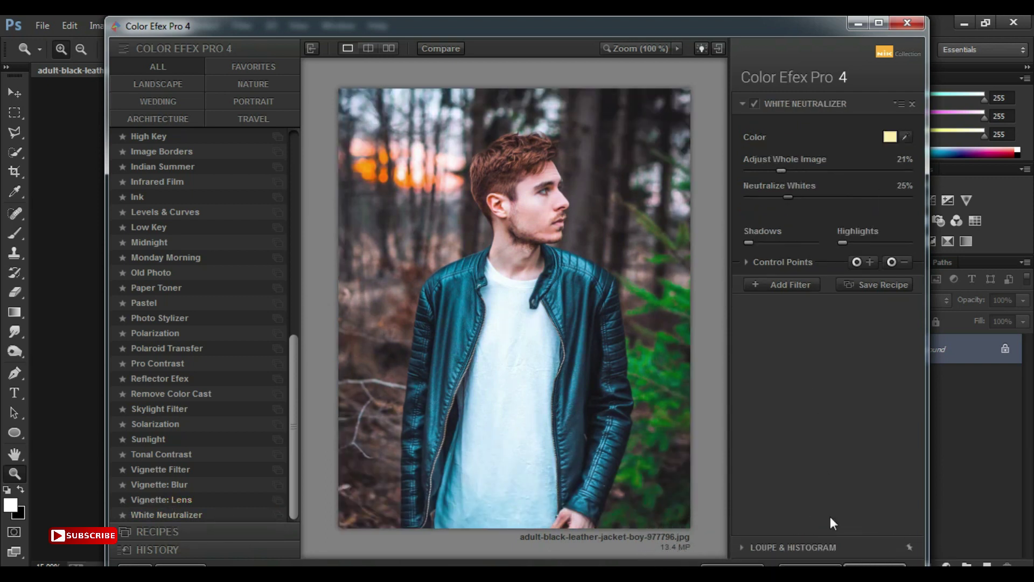
left_click(874, 565)
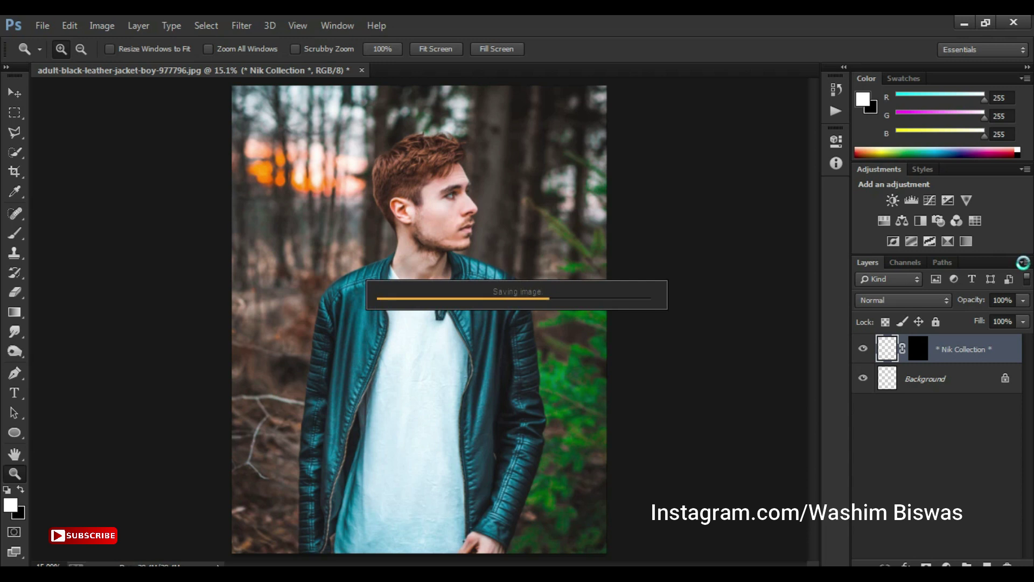
Stamp the visible image onto a new layer for a second Camera Raw pass
left_click(1022, 263)
key("Return")
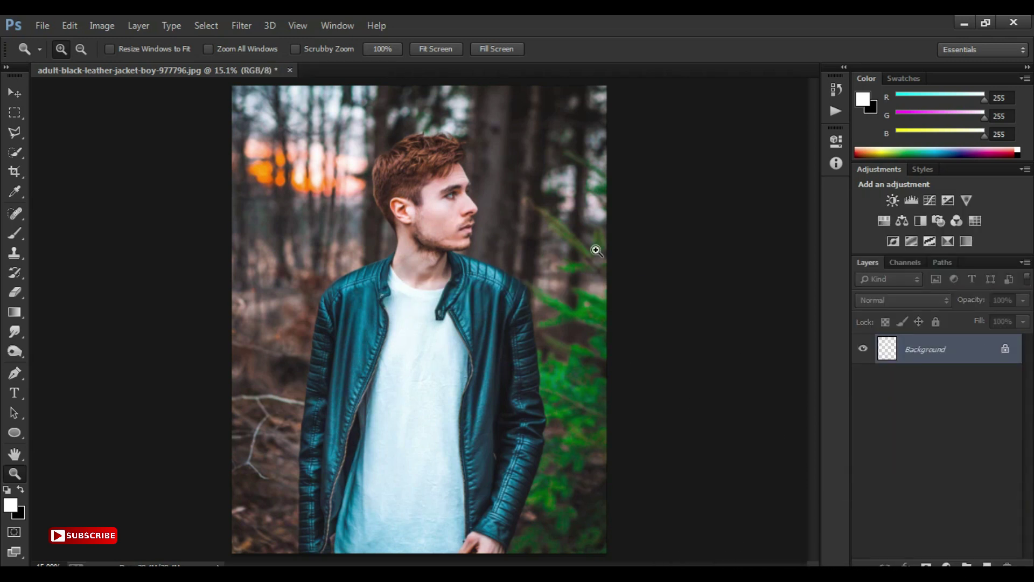
key("ctrl+j")
left_click(257, 18)
left_click(323, 113)
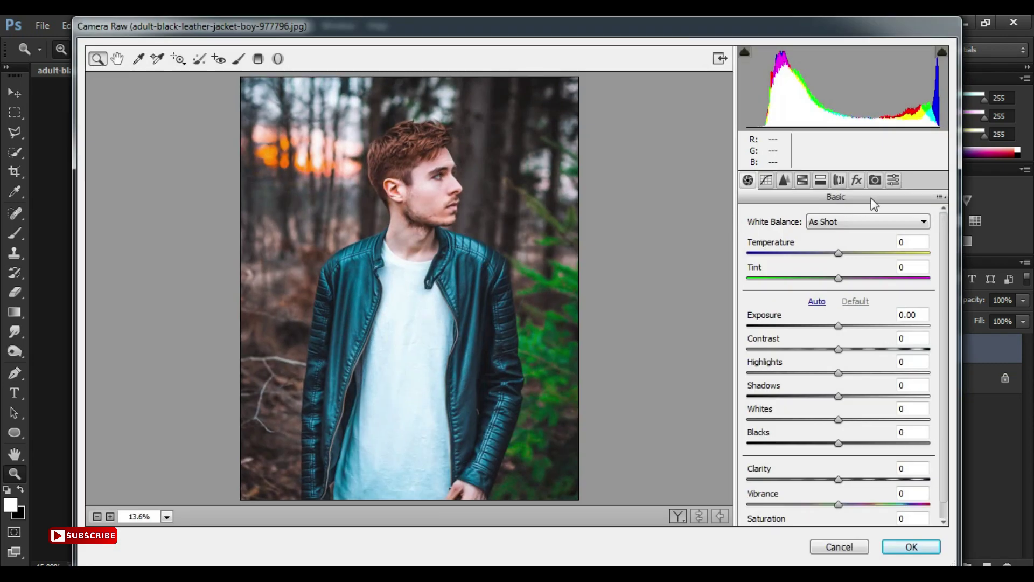
Add an edge vignette, shift the reds' hue, set exposure +0.10 and tone curve Lights -6
left_click(856, 180)
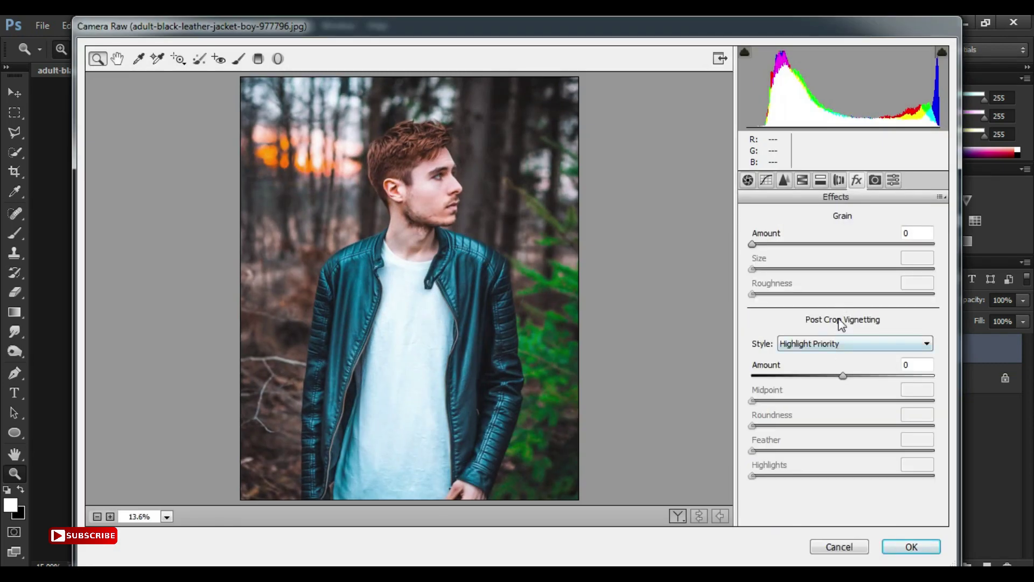
mouse_move(842, 375)
left_mouse_down()
mouse_move(826, 376)
mouse_move(808, 401)
mouse_move(815, 376)
left_mouse_up()
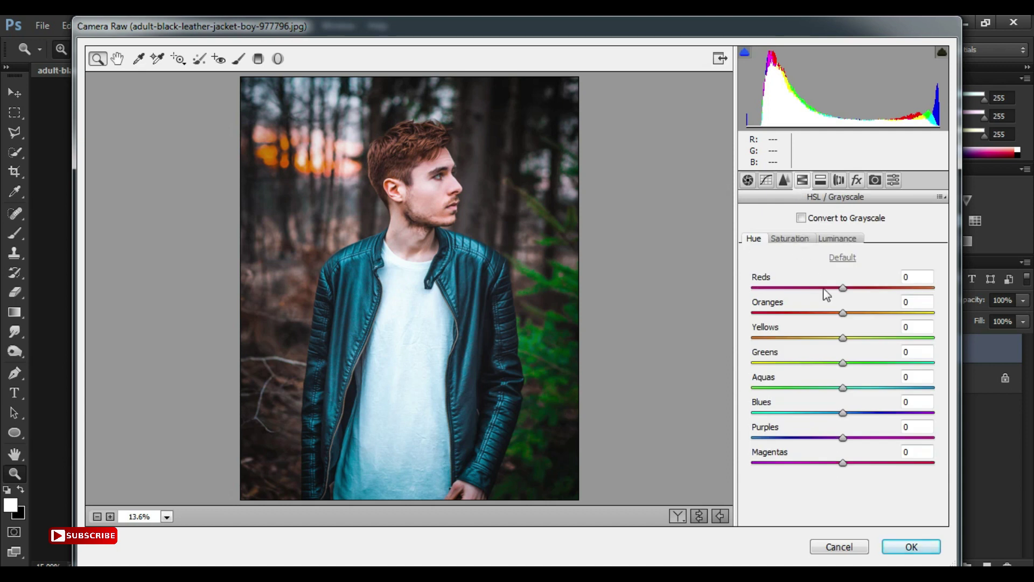
left_click_drag(834, 293, 796, 294)
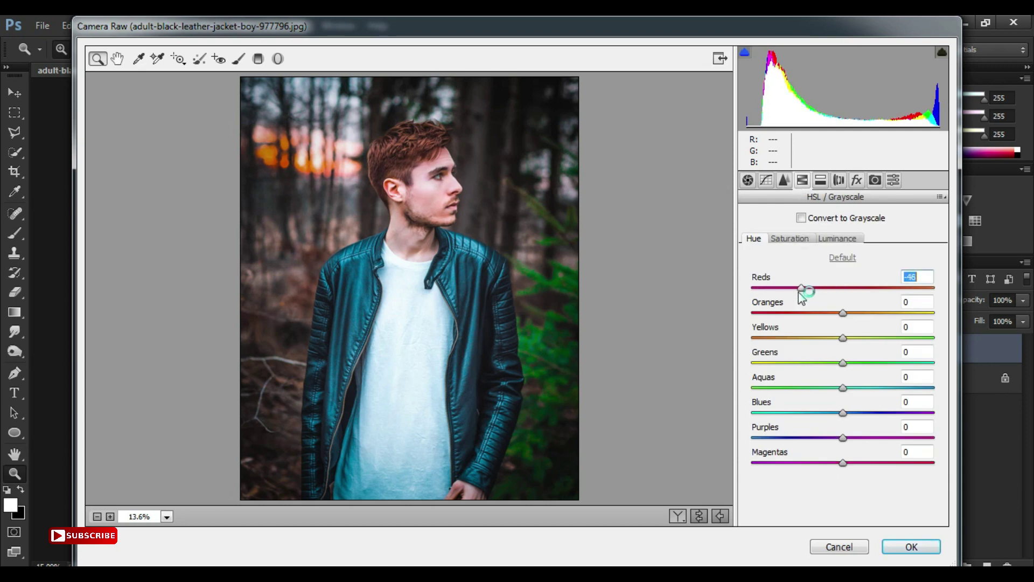
left_click(747, 180)
left_click_drag(839, 325, 840, 326)
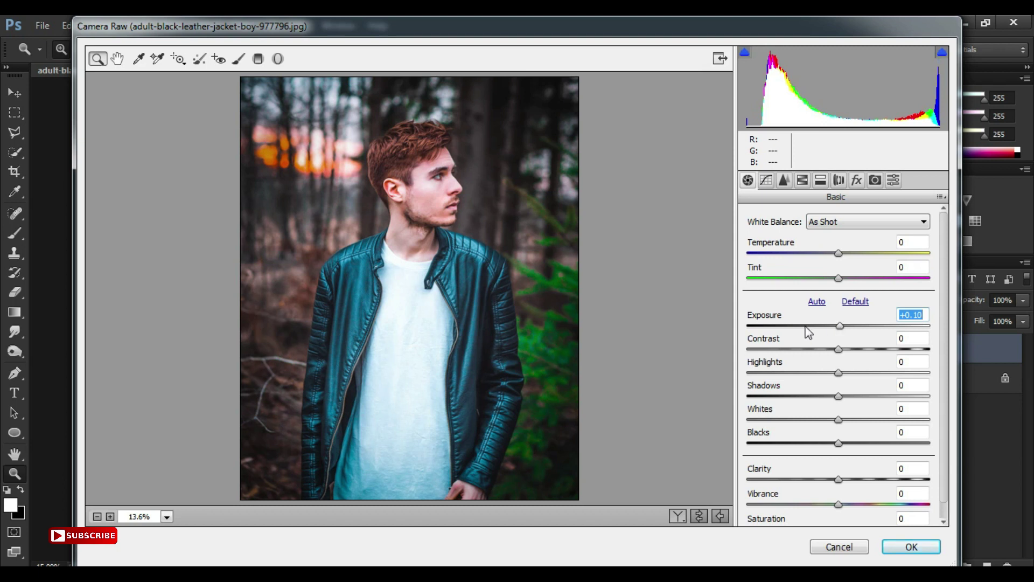
left_click(766, 180)
left_click_drag(840, 473, 837, 476)
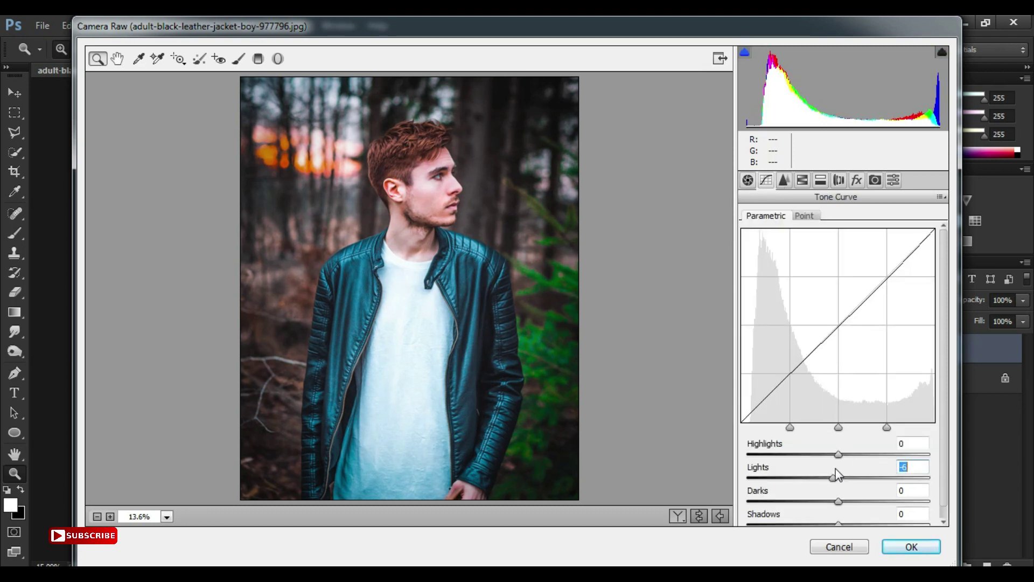
left_click(910, 547)
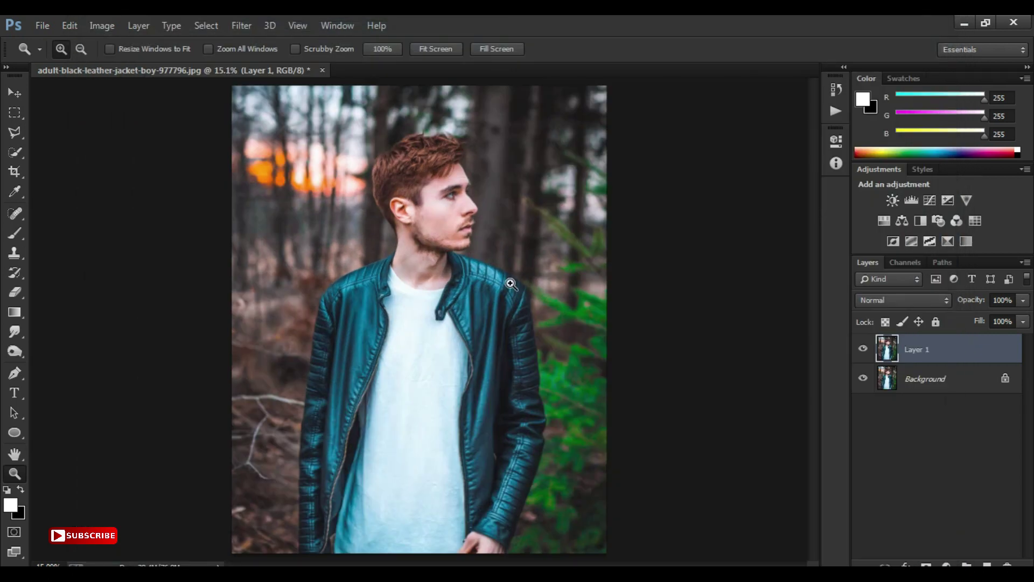
Flatten the image, add a new layer, and sample the orange sunset colour
left_click(1022, 262)
left_click(902, 492)
key("ctrl+shift+alt+n")
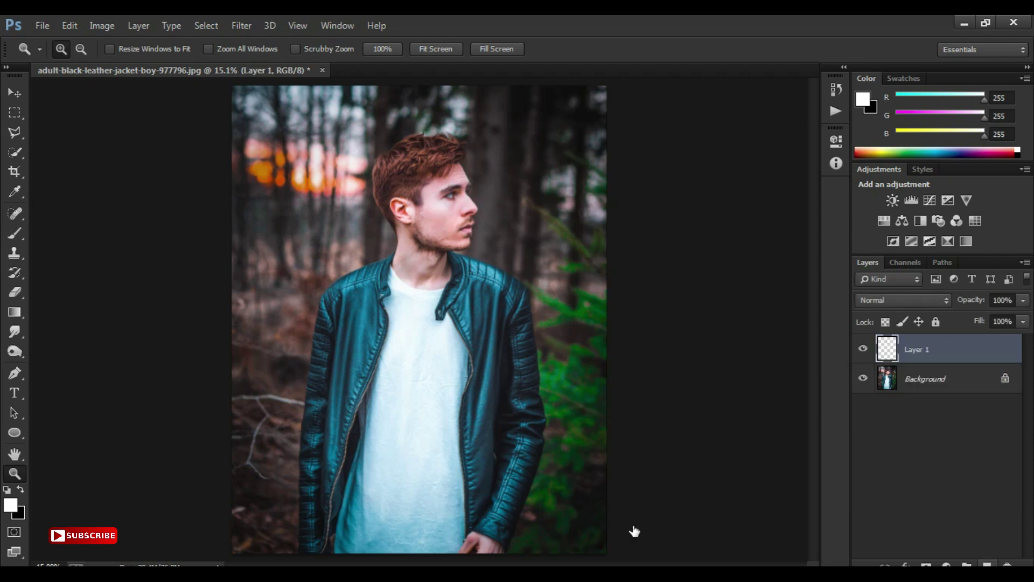
left_click(14, 191)
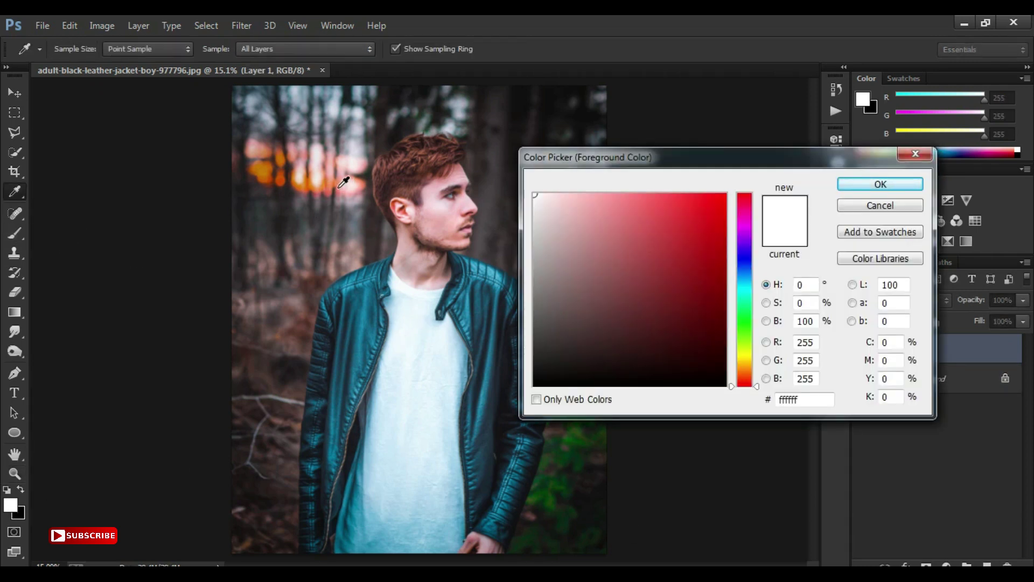
left_click_drag(331, 178, 362, 233)
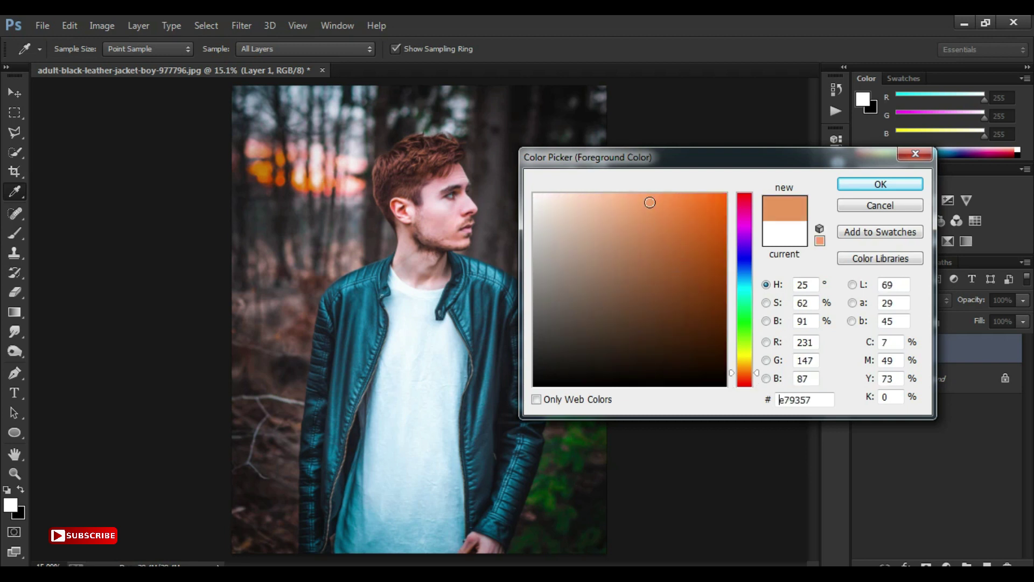
left_click(880, 184)
Brush an orange glow in Screen mode, then move and enlarge it behind the man's head
key("b")
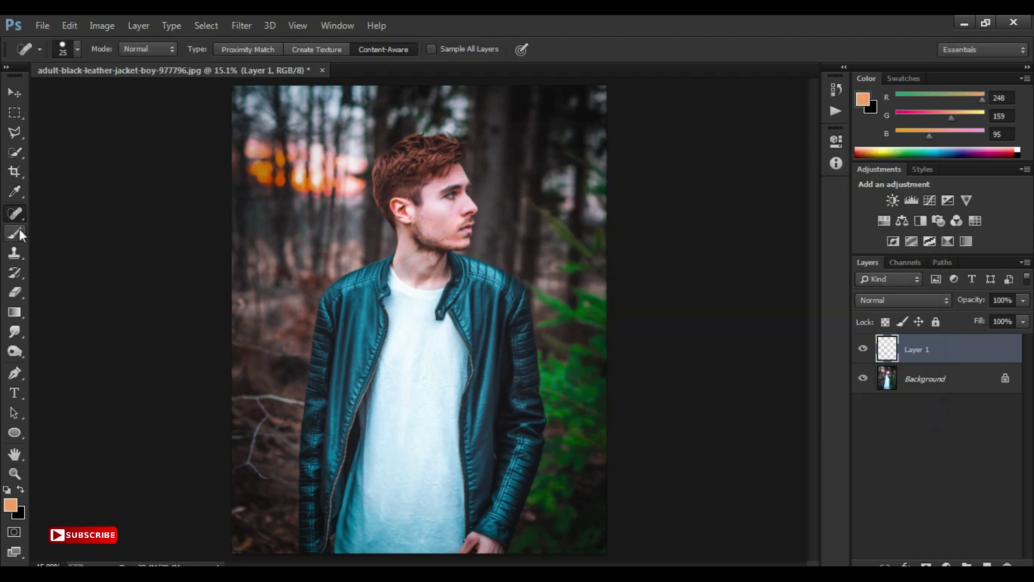
left_click(903, 300)
left_click(883, 141)
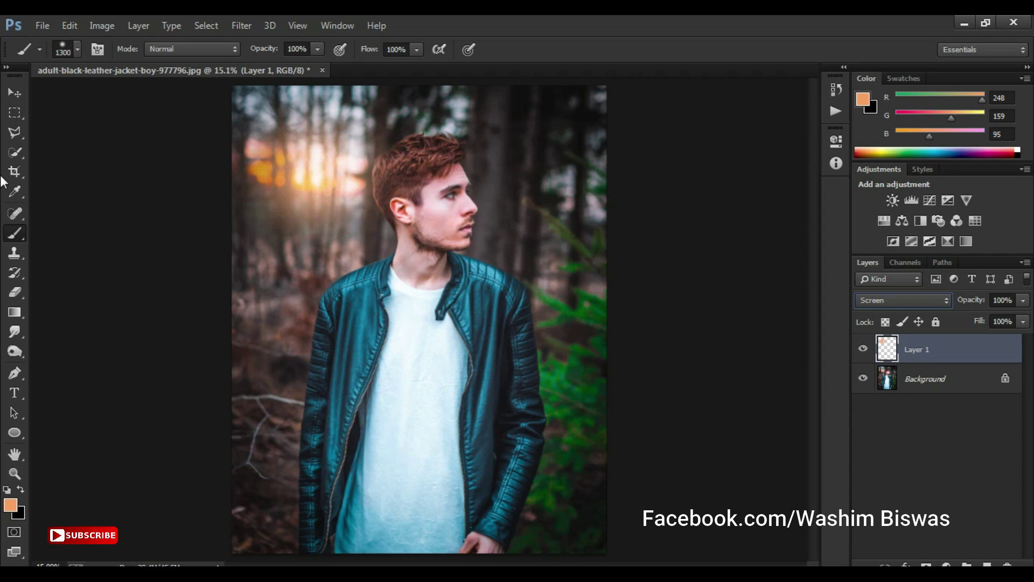
left_click(14, 93)
left_click_drag(280, 162, 388, 156)
key("ctrl+t")
mouse_move(470, 305)
left_mouse_down()
mouse_move(495, 338)
mouse_move(438, 216)
left_mouse_up()
key("Return")
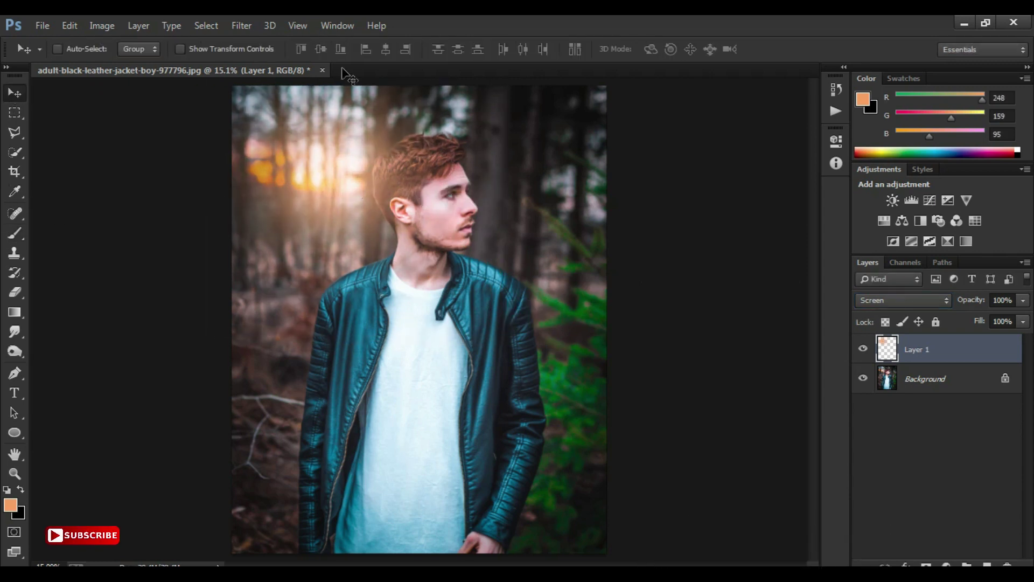
Gaussian-blur the glow, lower its opacity to 69%, and flatten the image
left_click(241, 26)
left_click(485, 312)
mouse_move(485, 349)
left_mouse_down()
mouse_move(522, 351)
mouse_move(477, 349)
left_mouse_up()
key("Return")
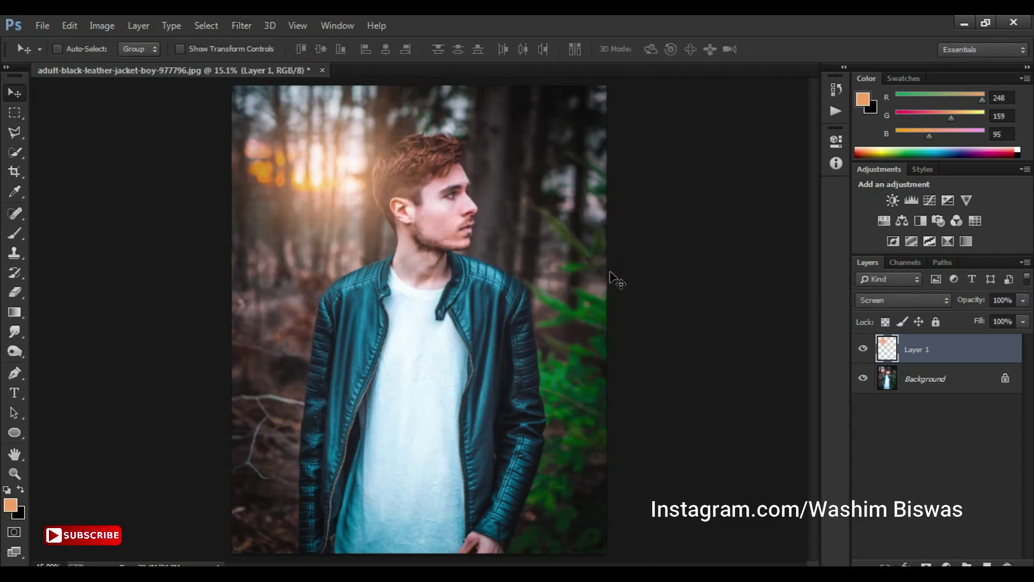
left_click_drag(962, 300, 948, 300)
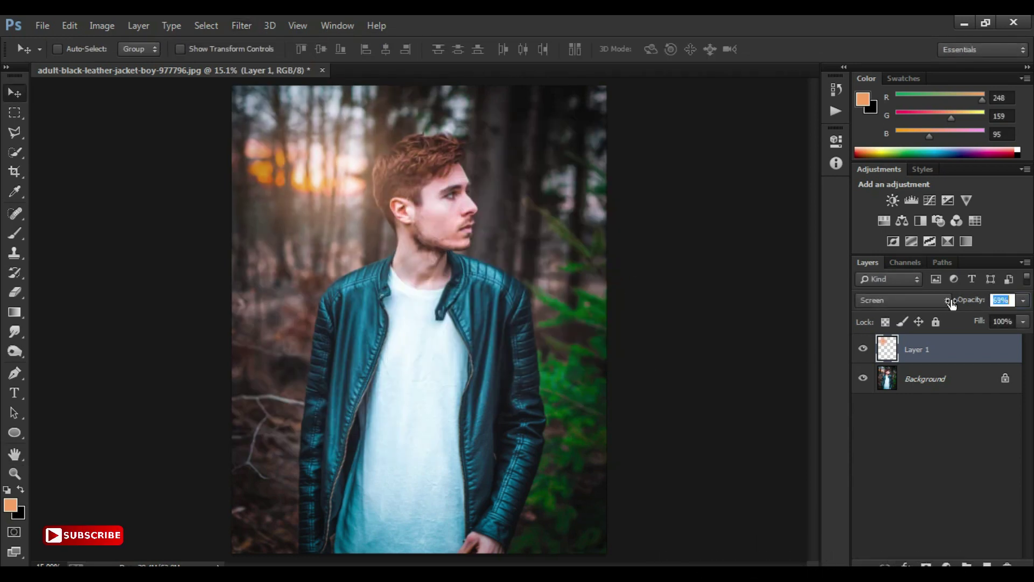
left_click(1024, 262)
left_click(891, 492)
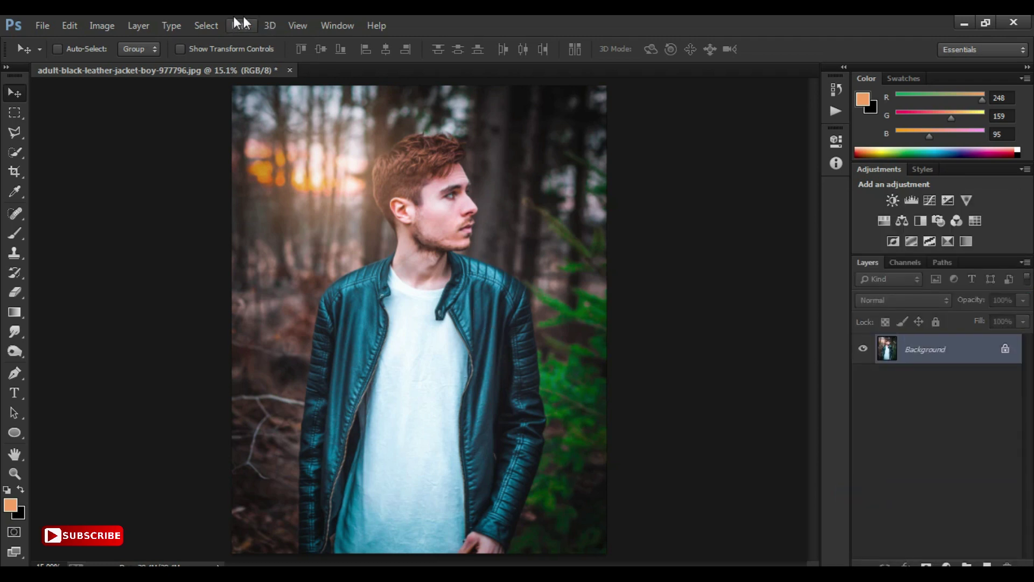
In Camera Raw, raise sharpening, set Greens hue +22 and Blue Primary hue -57
left_click(241, 25)
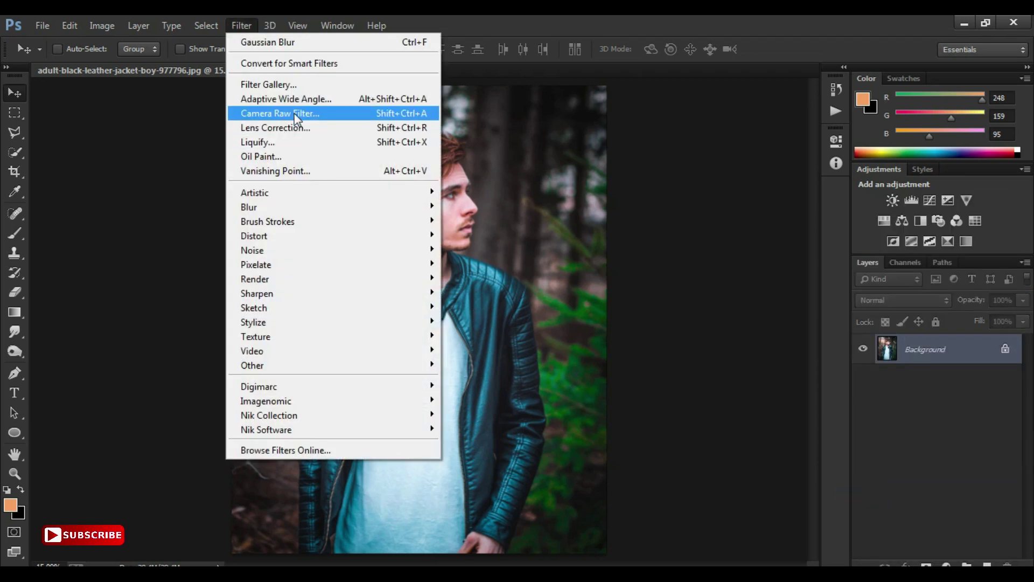
left_click(305, 115)
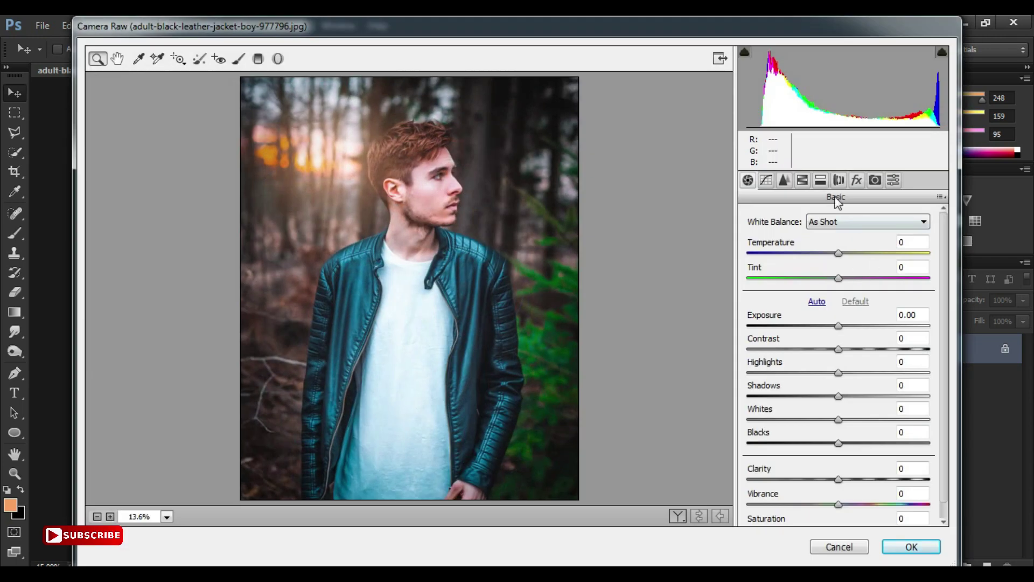
left_click(785, 180)
left_click_drag(748, 241, 901, 245)
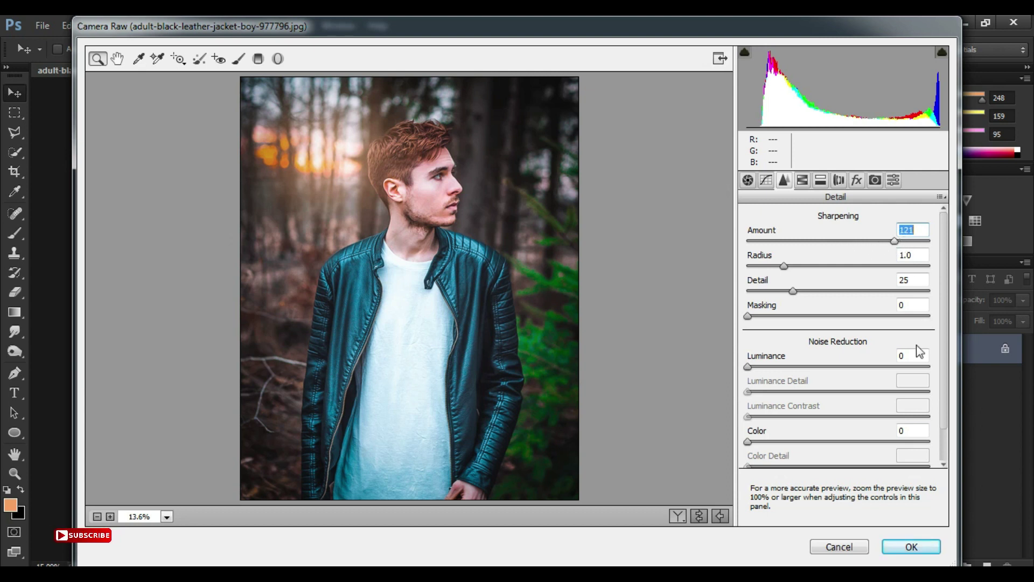
left_click(819, 180)
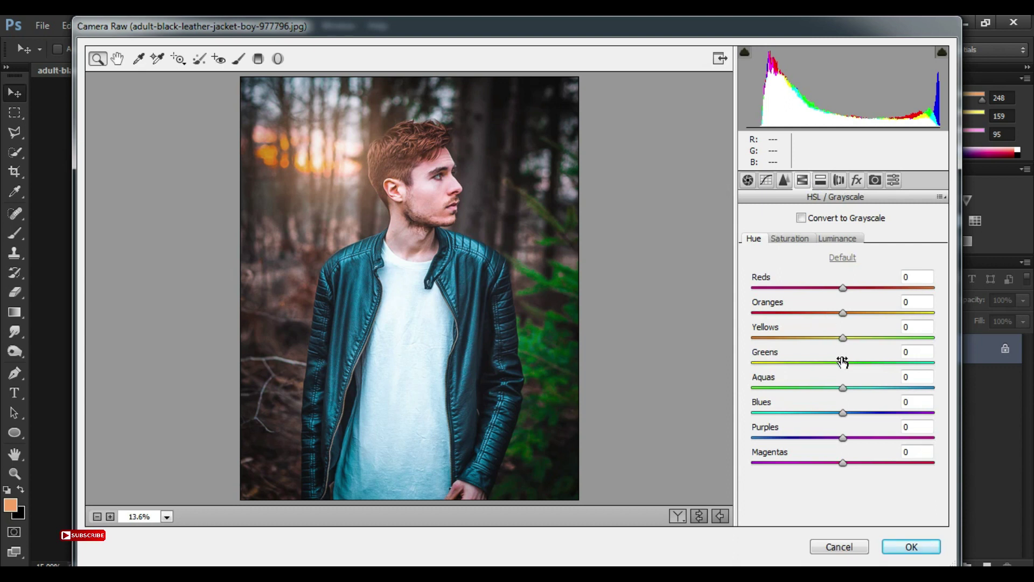
mouse_move(842, 361)
left_mouse_down()
mouse_move(744, 353)
mouse_move(862, 353)
left_mouse_up()
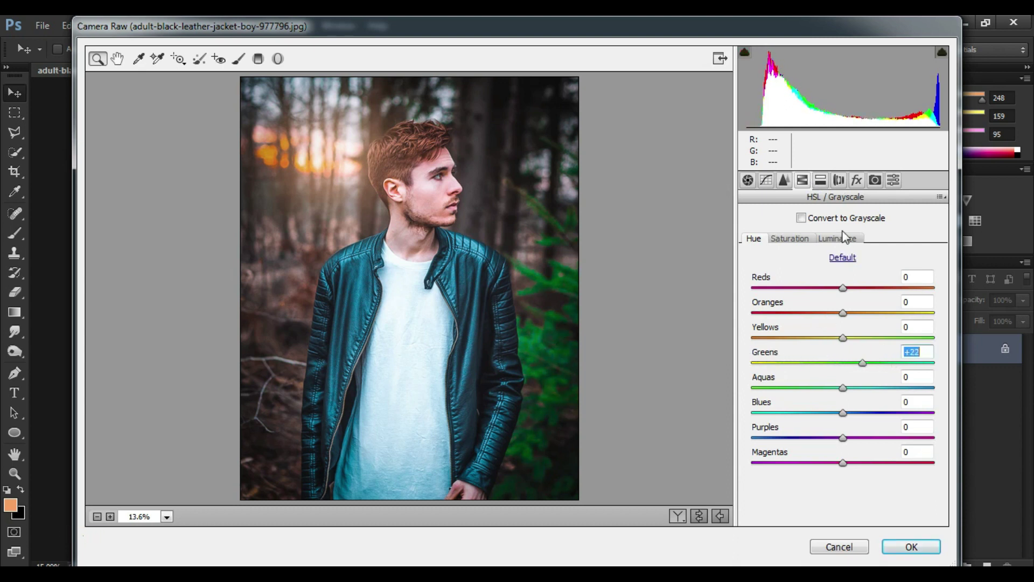
left_click(875, 181)
left_click_drag(848, 459, 805, 456)
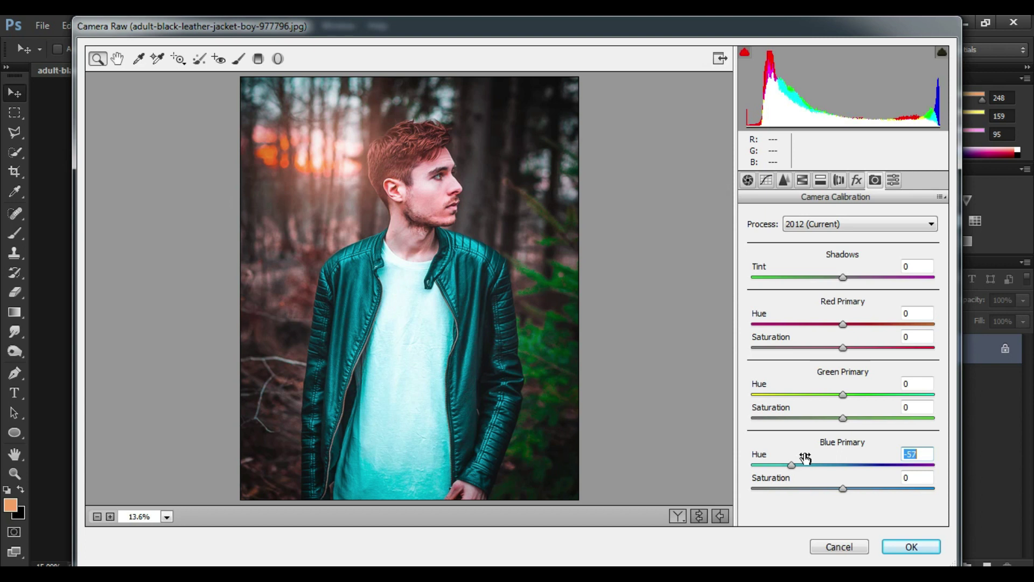
left_click(914, 545)
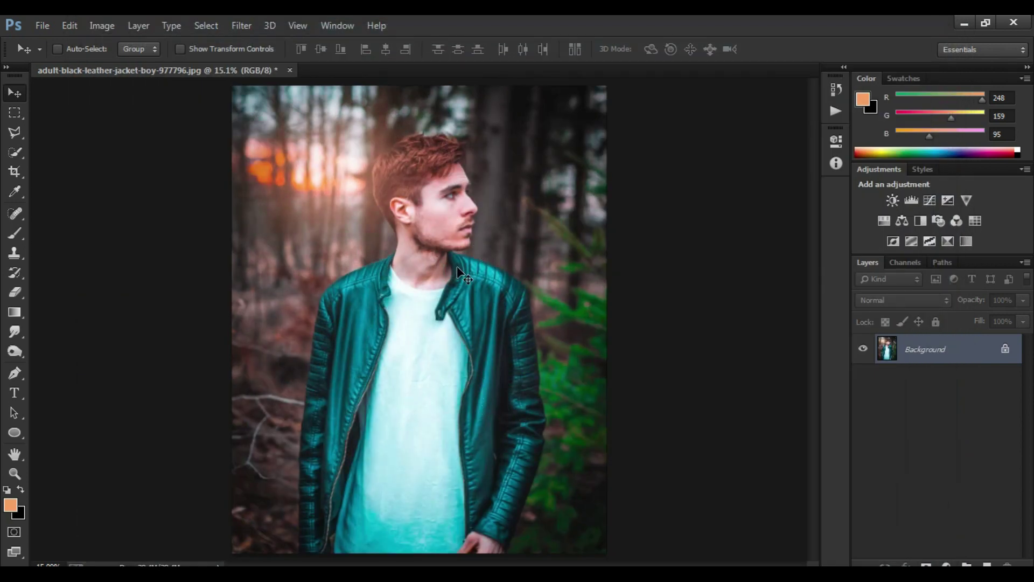
left_click(15, 473)
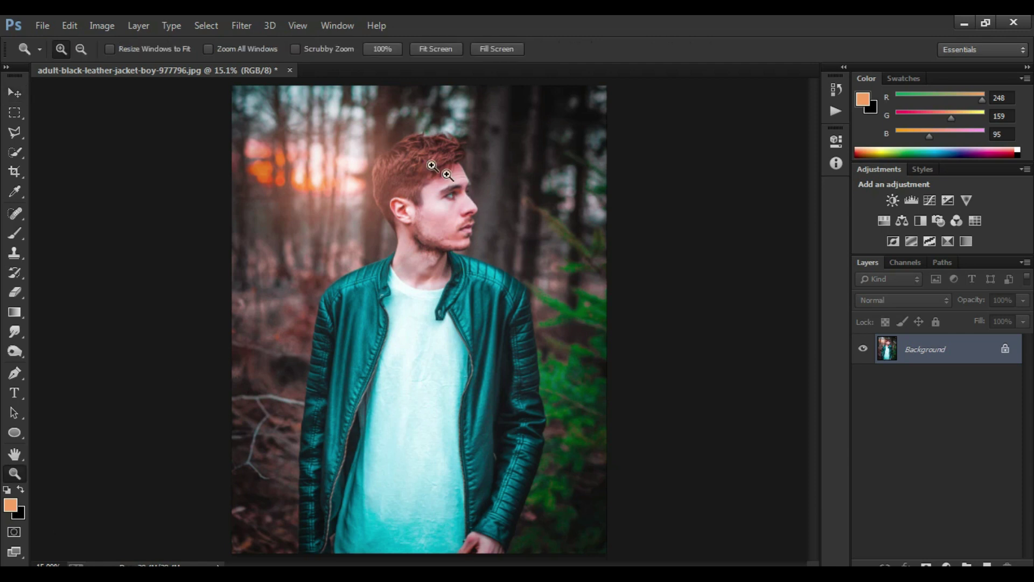
left_click(489, 320)
left_click_drag(509, 310, 494, 99)
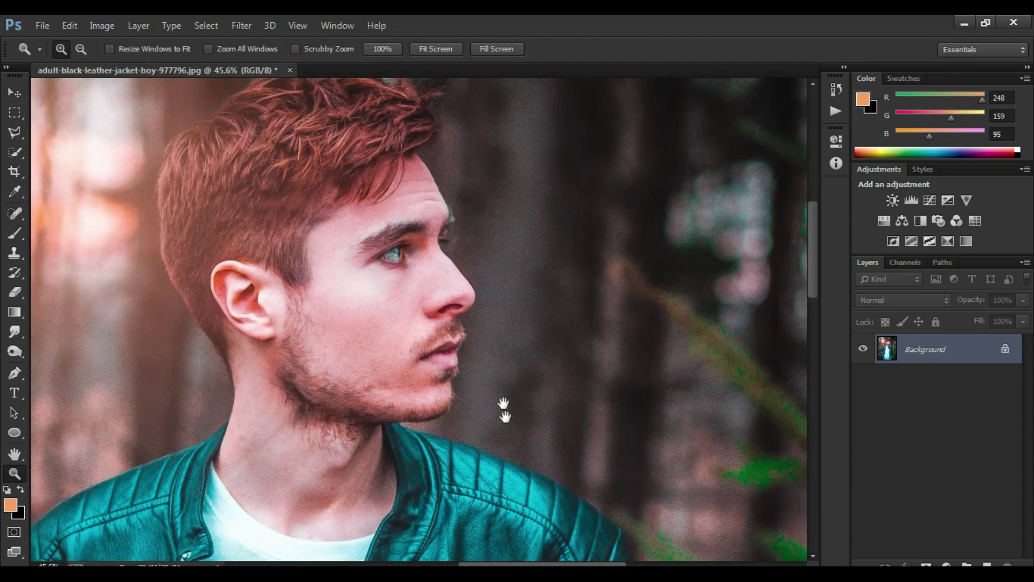
left_click(451, 53)
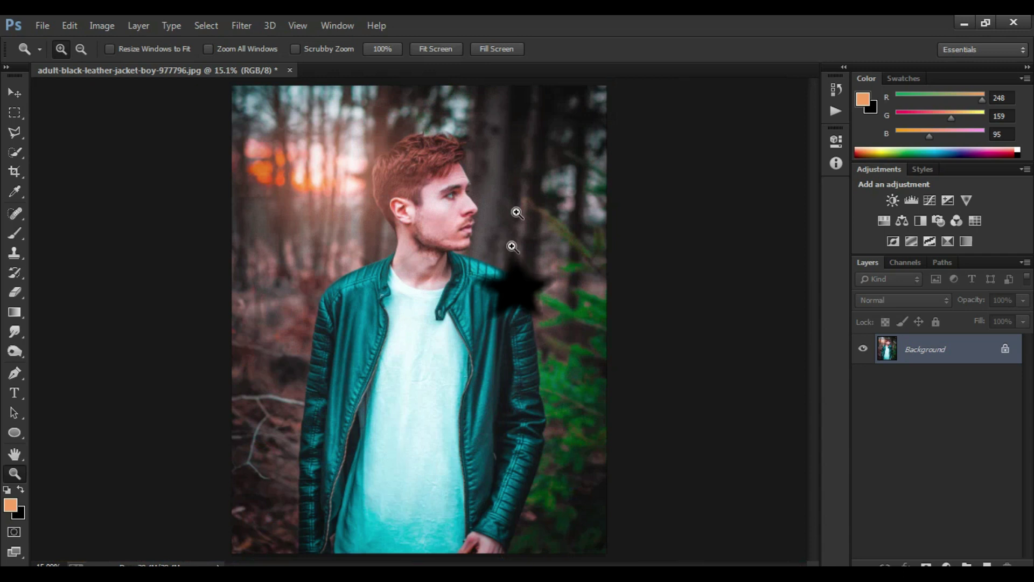